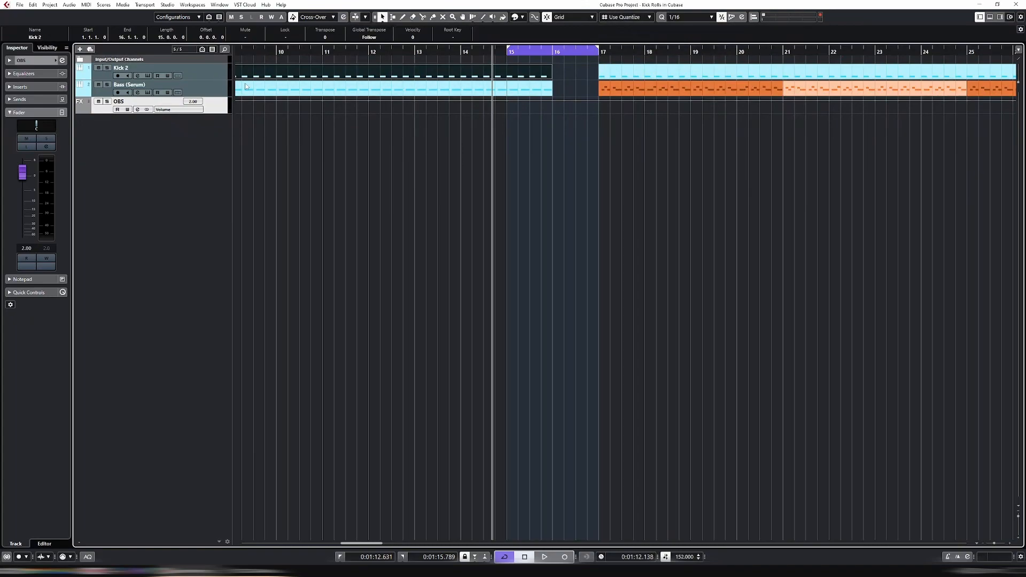
# Select Kick 2 and play back to hear its kick pattern
pyautogui.click(195, 84)
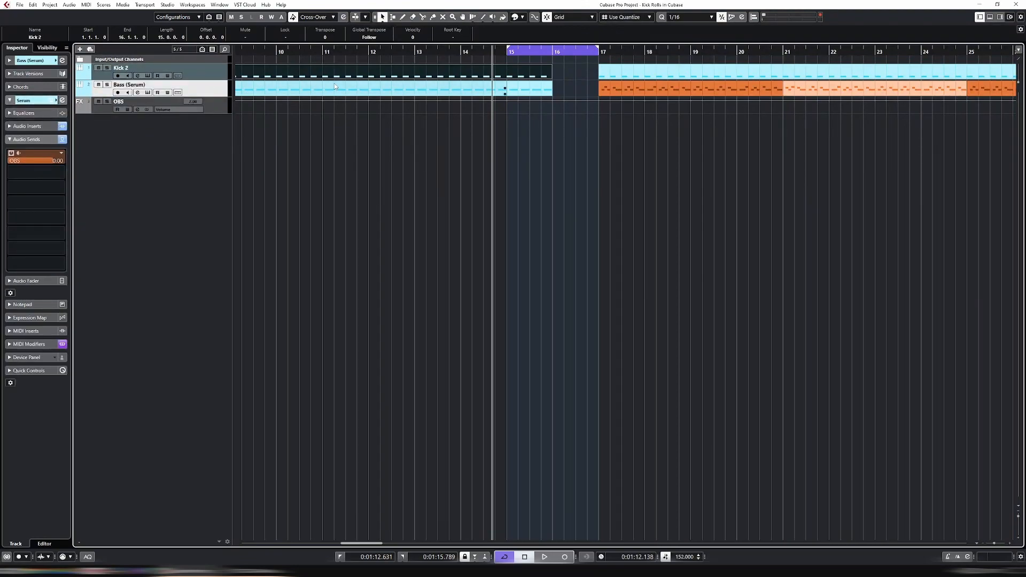
pyautogui.click(218, 72)
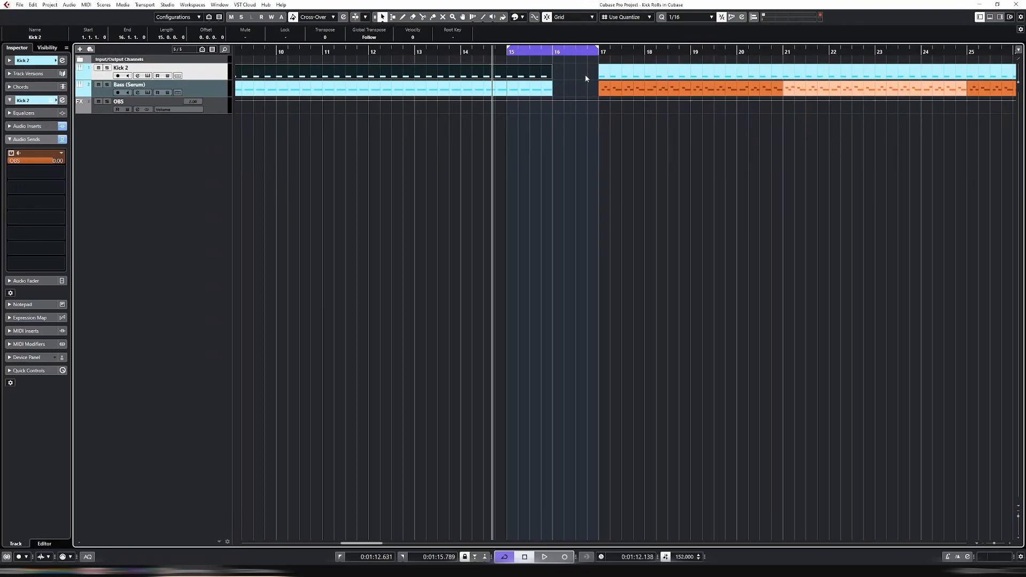
pyautogui.press('space')
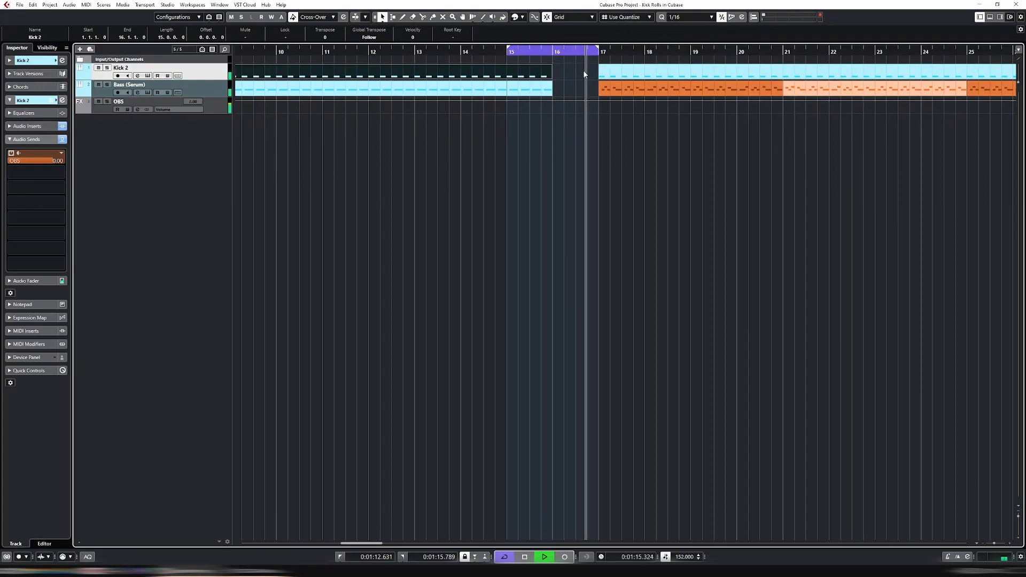
pyautogui.press('space')
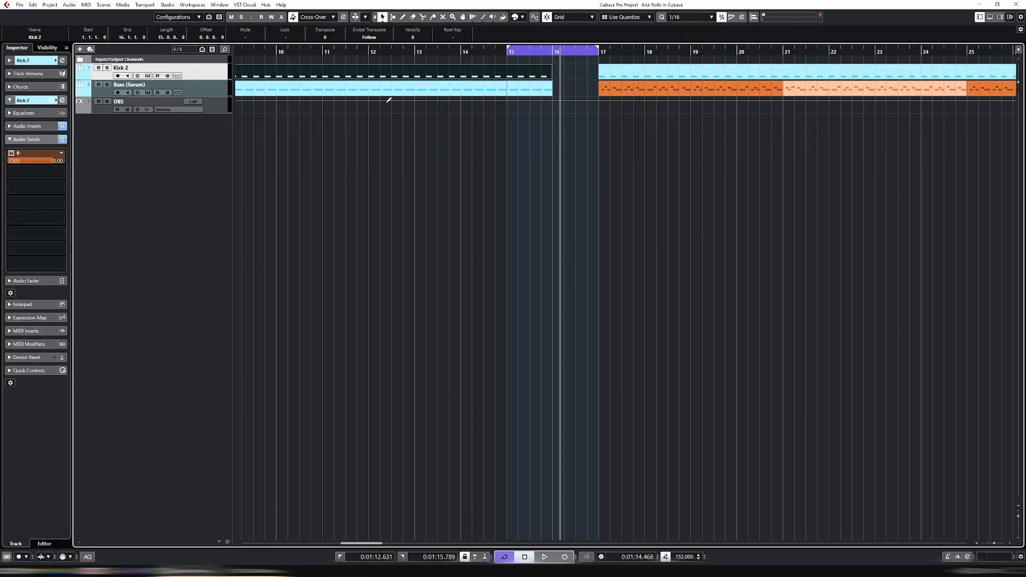
# Set the loop range to bars 15–15.2 and render Kick 2 in place to a new audio track
pyautogui.moveTo(592, 56); pyautogui.dragTo(508, 52)
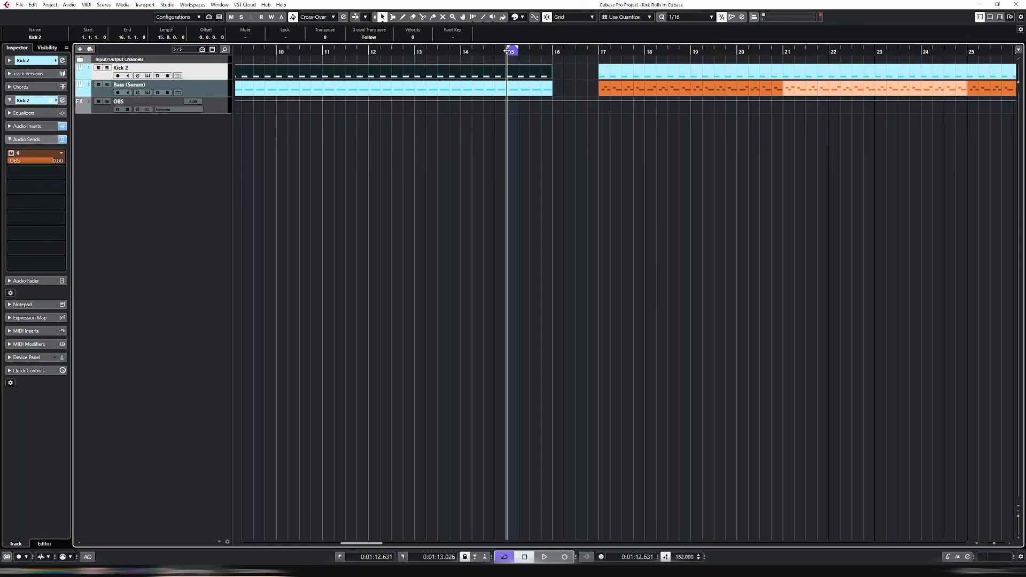
pyautogui.press('h')
pyautogui.press('h')
pyautogui.press('h')
pyautogui.press('h')
pyautogui.press('h')
pyautogui.press('h')
pyautogui.press('h')
pyautogui.press('h')
pyautogui.press('h')
pyautogui.press('h')
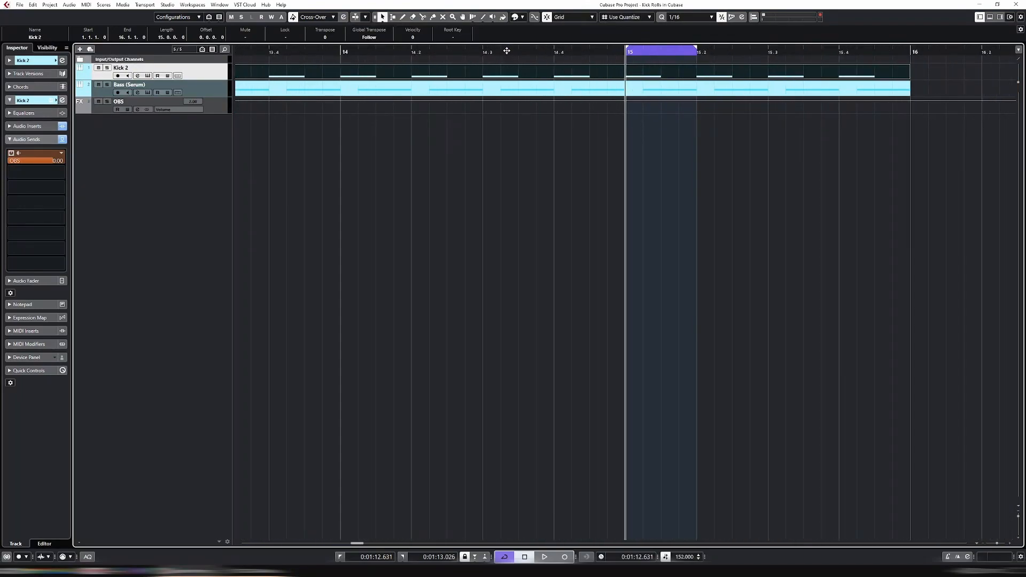
pyautogui.press('h')
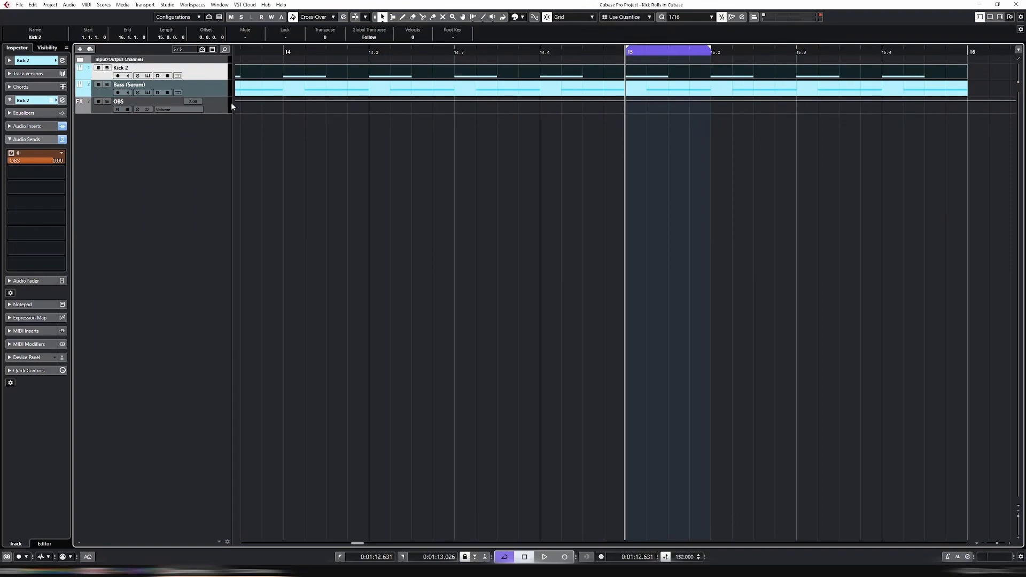
pyautogui.hotkey('alt', 'r')
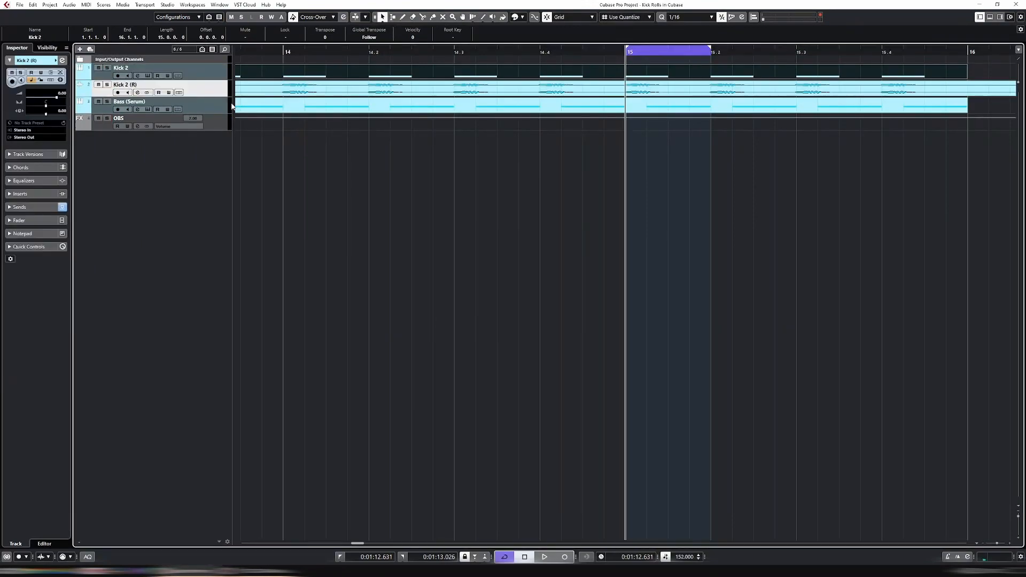
# Check Kick 2's audio inserts and channel settings
pyautogui.click(198, 70)
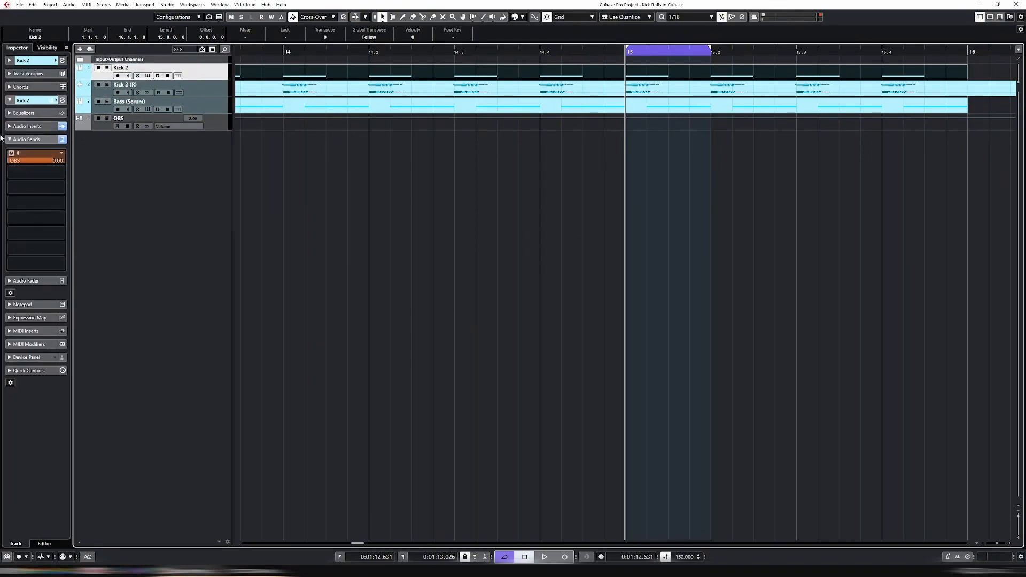
pyautogui.click(24, 127)
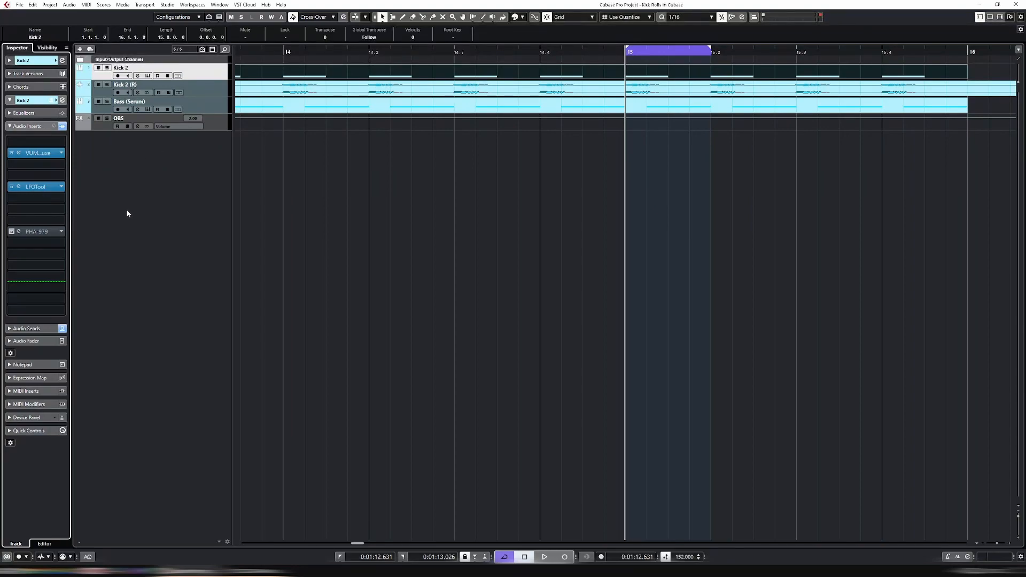
pyautogui.press('e')
pyautogui.press('e')
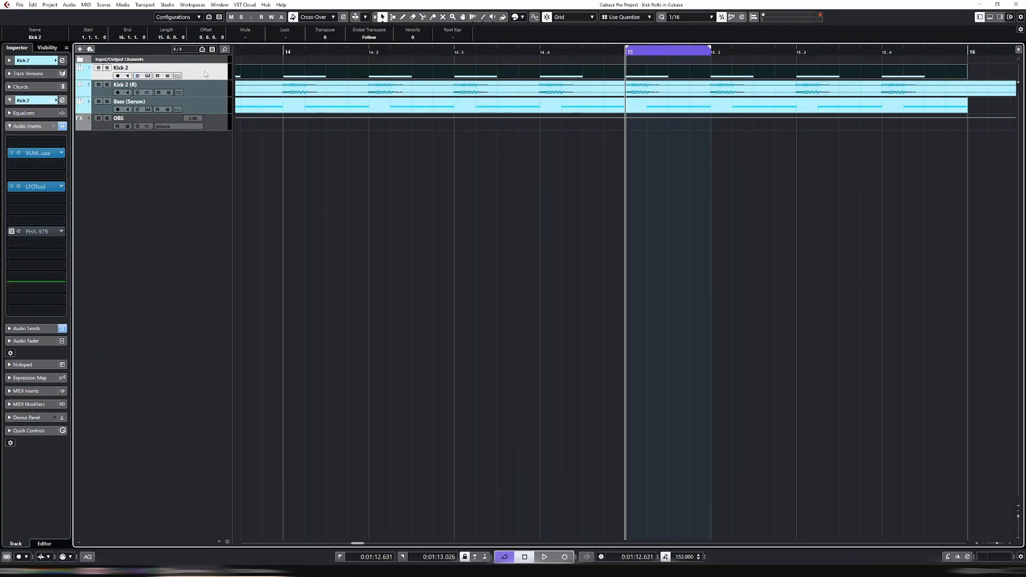
# Split Kick 2 (R) at bar 15 and delete everything outside the 15–15.2 kick
pyautogui.press('g')
pyautogui.press('g')
pyautogui.press('g')
pyautogui.press('g')
pyautogui.press('g')
pyautogui.press('g')
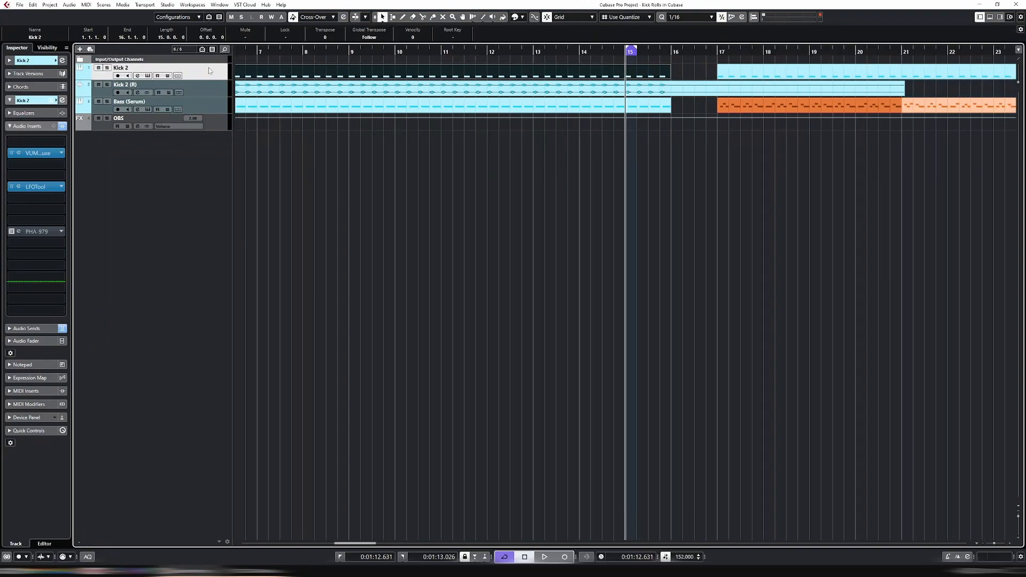
pyautogui.press('h')
pyautogui.press('h')
pyautogui.press('h')
pyautogui.press('h')
pyautogui.press('h')
pyautogui.press('h')
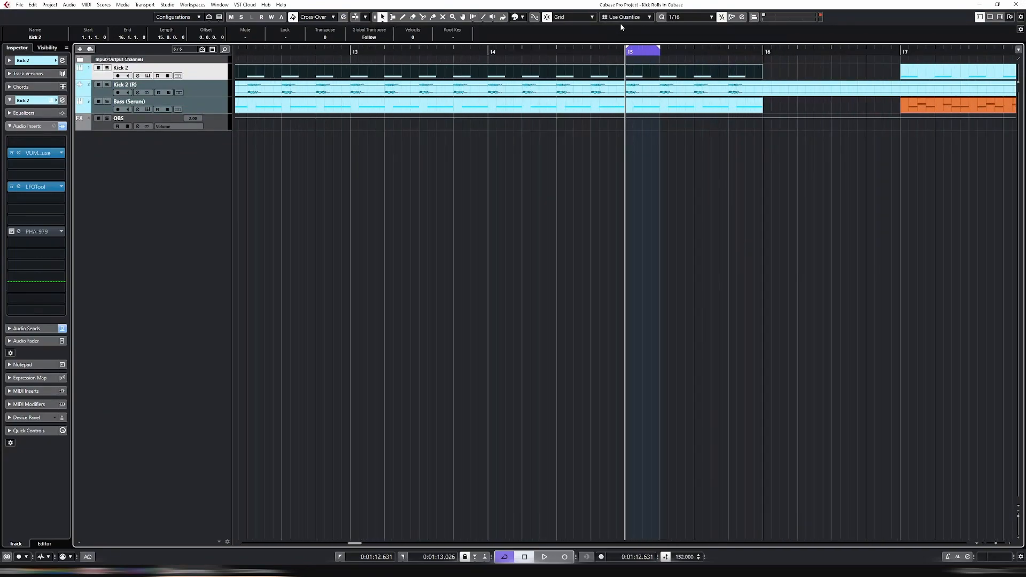
pyautogui.press('h')
pyautogui.press('3')
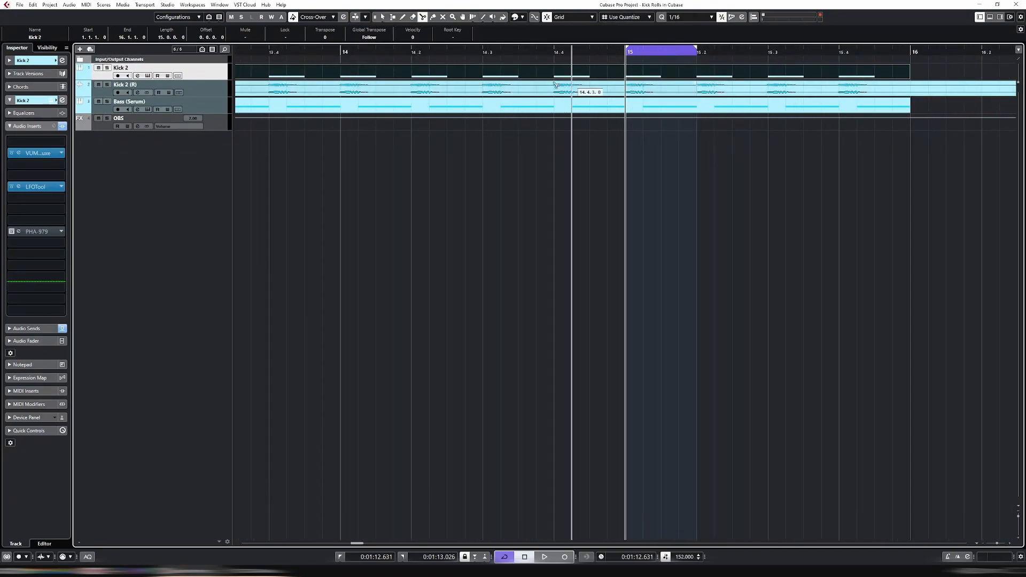
pyautogui.press('1')
pyautogui.click(599, 92)
pyautogui.press('Delete')
pyautogui.click(764, 94)
pyautogui.press('Delete')
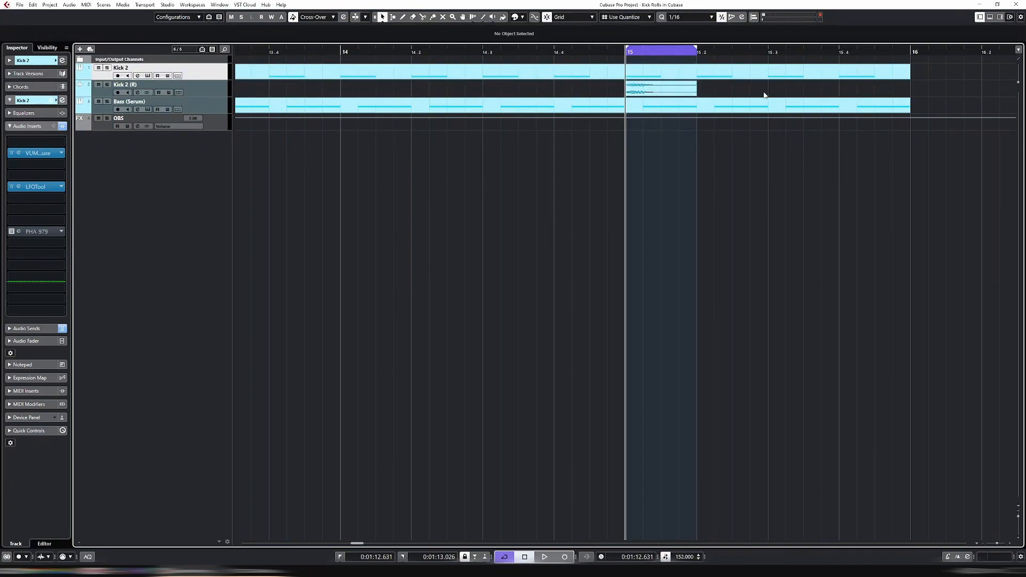
pyautogui.click(652, 87)
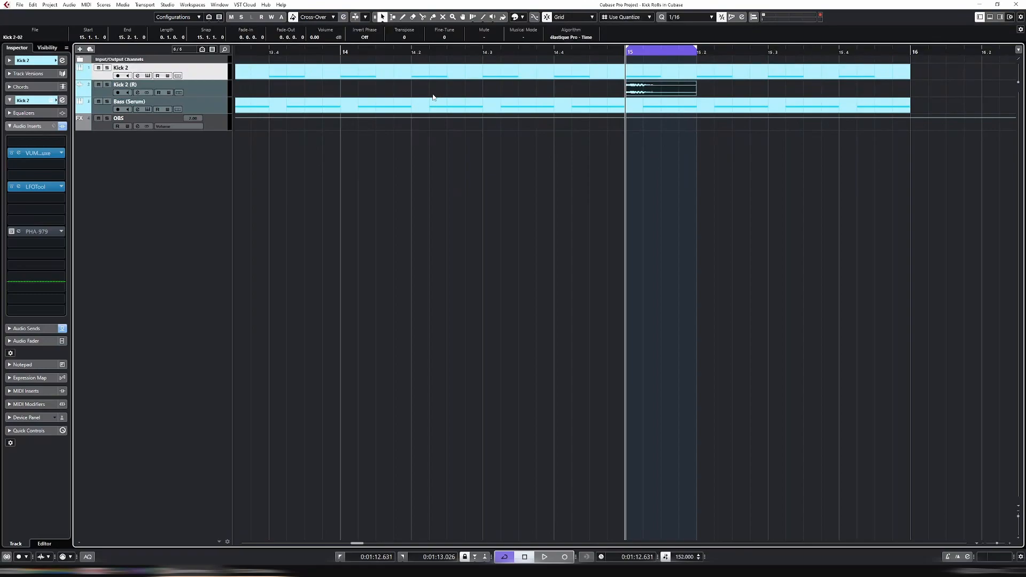
# Solo Kick 2 (R), loop-play the single kick, then unsolo it
pyautogui.click(107, 85)
pyautogui.click(208, 89)
pyautogui.press('space')
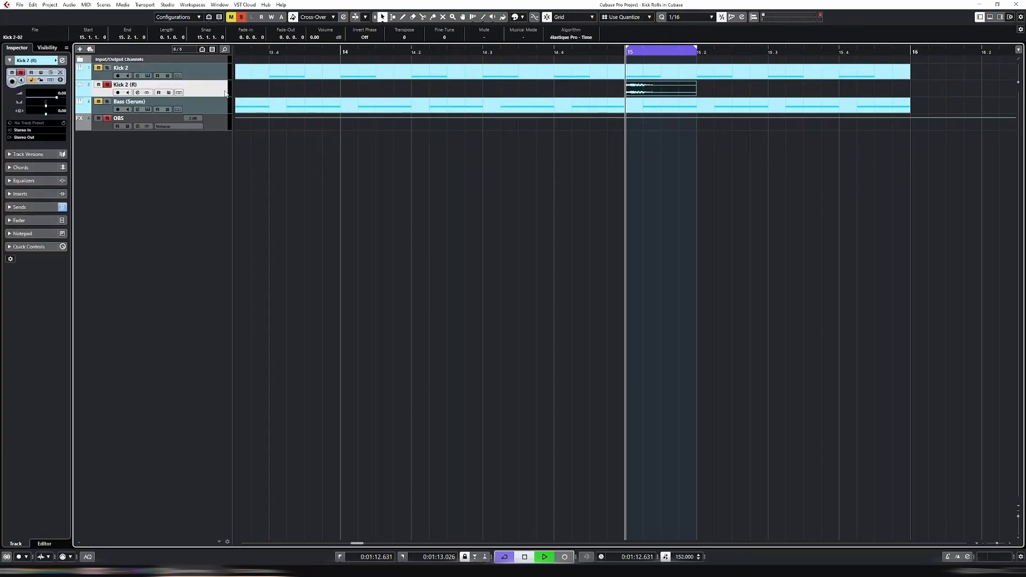
pyautogui.press('space')
pyautogui.click(107, 85)
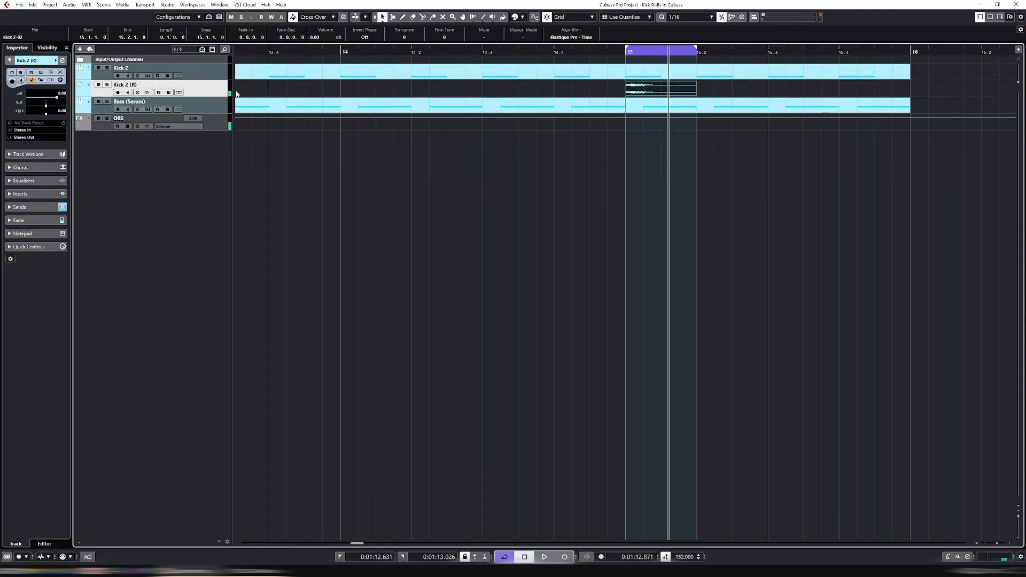
# Bounce the bar-15 kick event into a new file, replacing the original event
pyautogui.click(652, 95)
pyautogui.hotkey('ctrl', 'b')
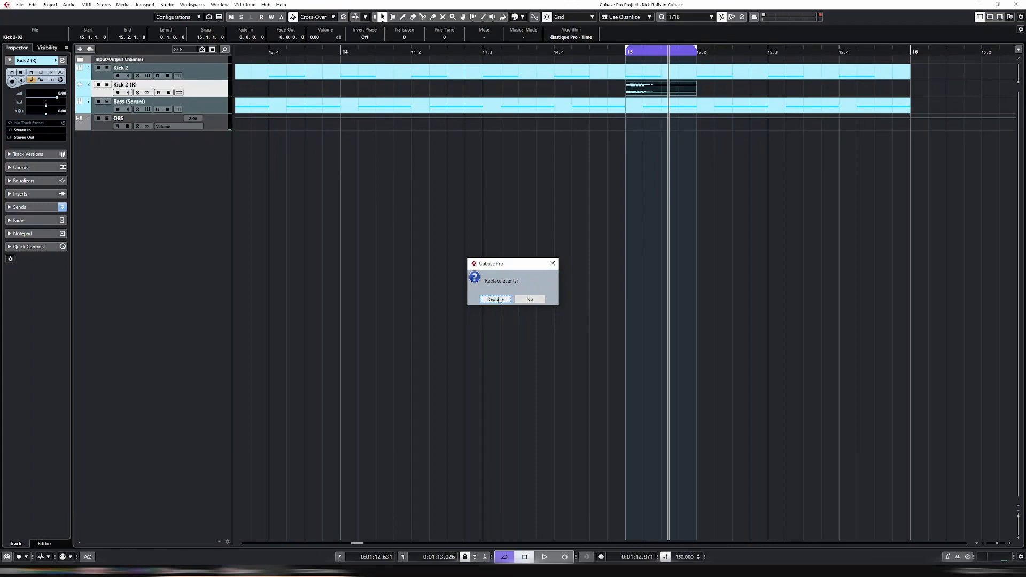
pyautogui.click(496, 299)
pyautogui.click(652, 93)
pyautogui.rightClick(650, 91)
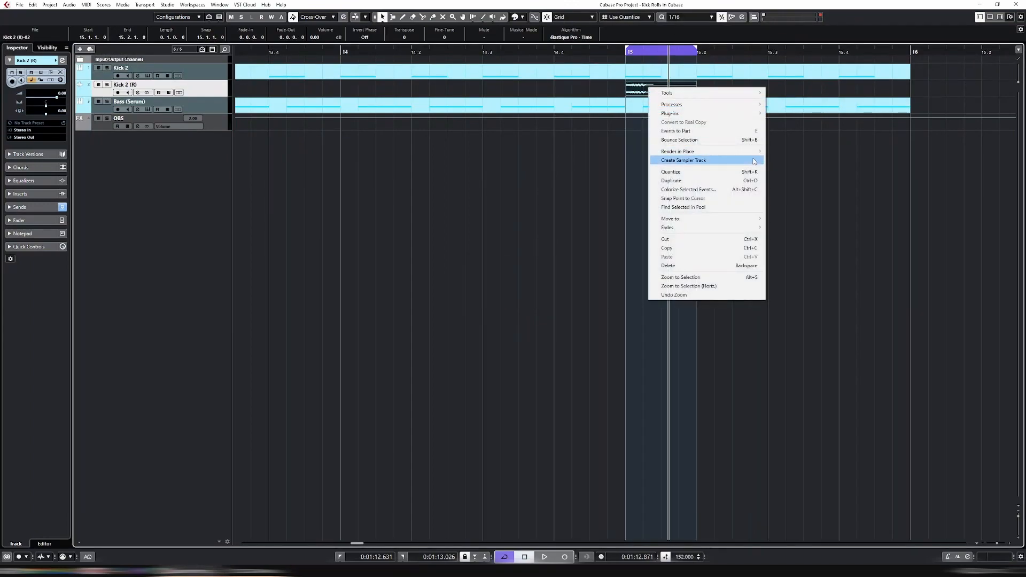
# Create a sampler track from the bounced kick event and audition the sample
pyautogui.click(695, 141)
pyautogui.press('g')
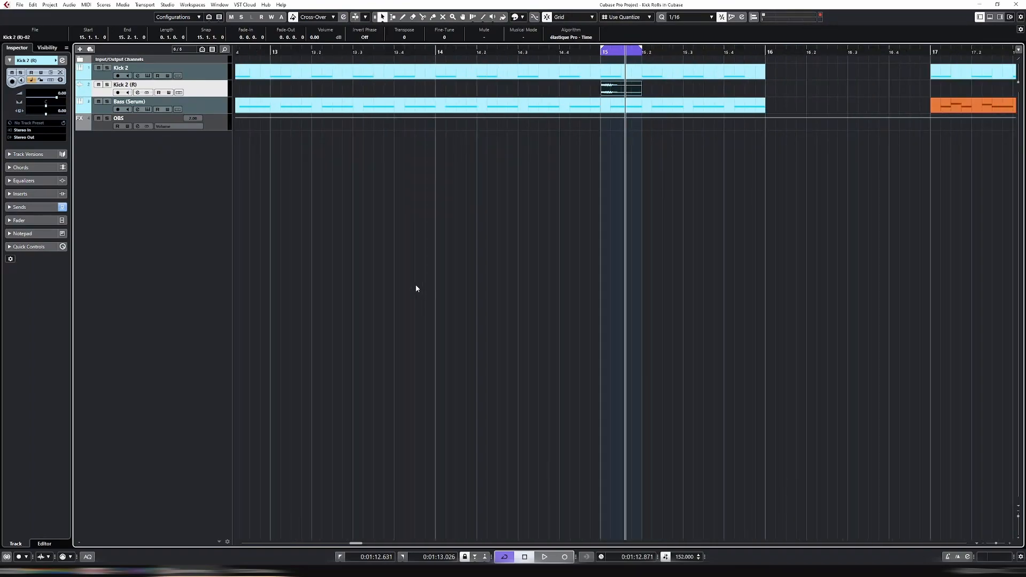
pyautogui.rightClick(616, 92)
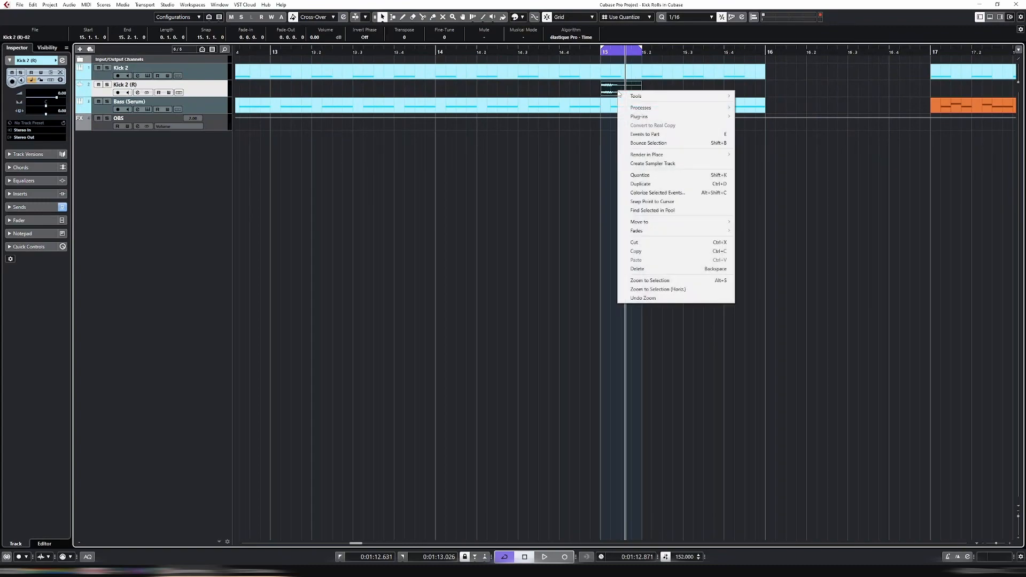
pyautogui.click(675, 168)
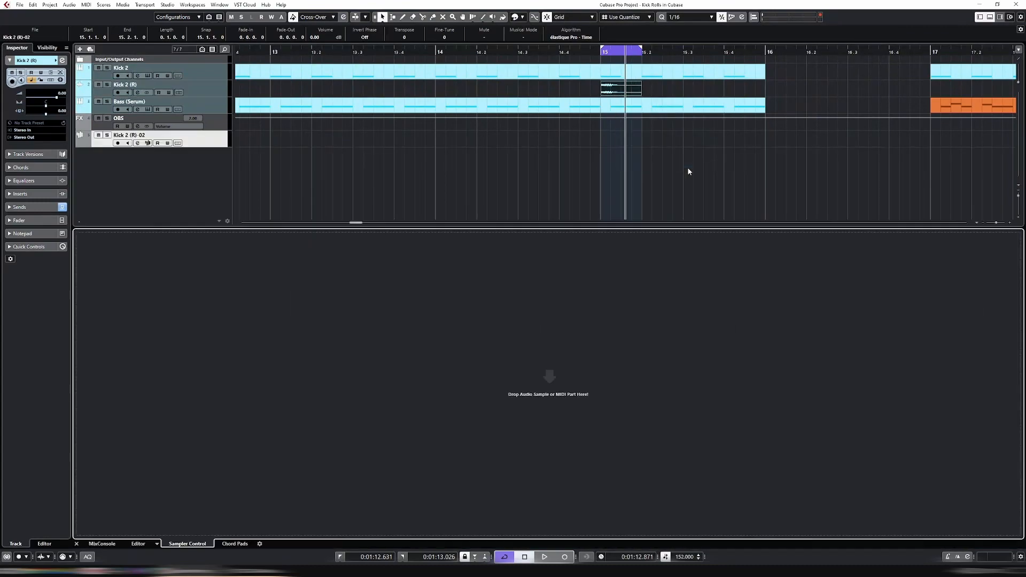
pyautogui.click(543, 535)
pyautogui.click(544, 535)
pyautogui.click(556, 535)
pyautogui.hotkey('ctrl', 'alt', 'b')
# Move Kick 2 (R)-02 below Bass (Serum) and route its active first send to OBS
pyautogui.moveTo(209, 138)
pyautogui.mouseDown()
pyautogui.moveTo(213, 98)
pyautogui.moveTo(208, 122)
pyautogui.mouseUp()
pyautogui.click(31, 140)
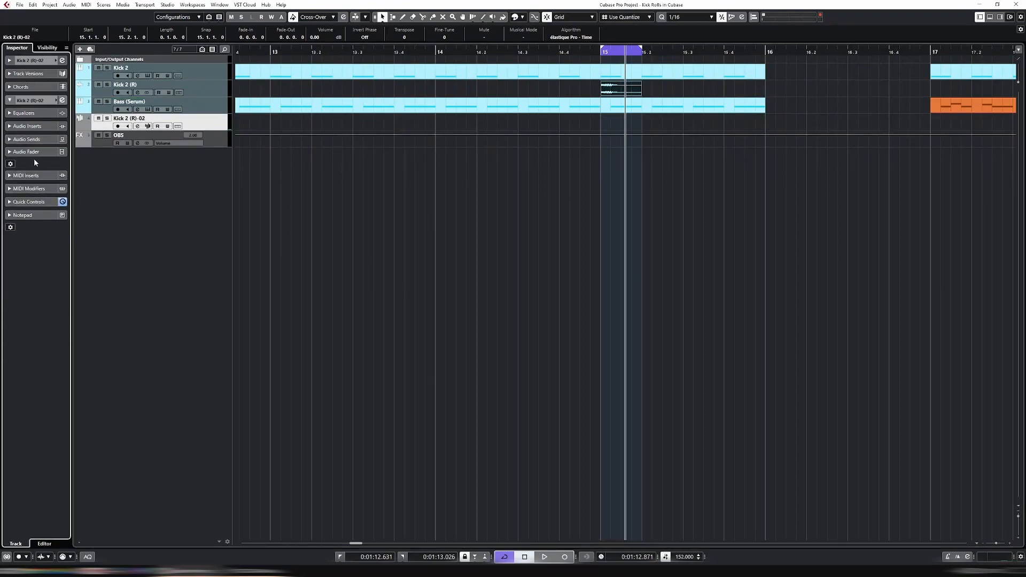
pyautogui.click(32, 141)
pyautogui.click(33, 160)
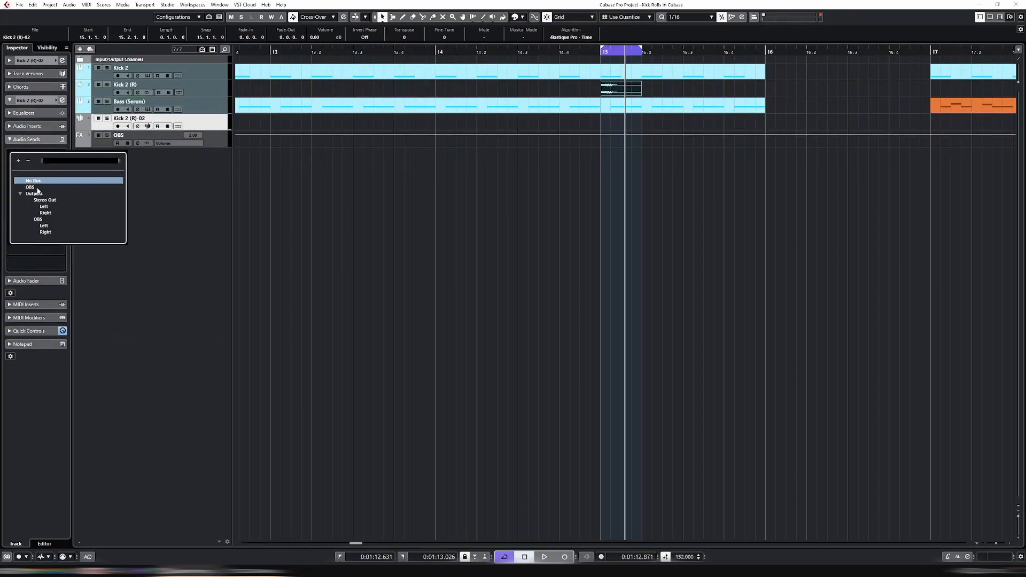
pyautogui.click(37, 189)
pyautogui.click(12, 154)
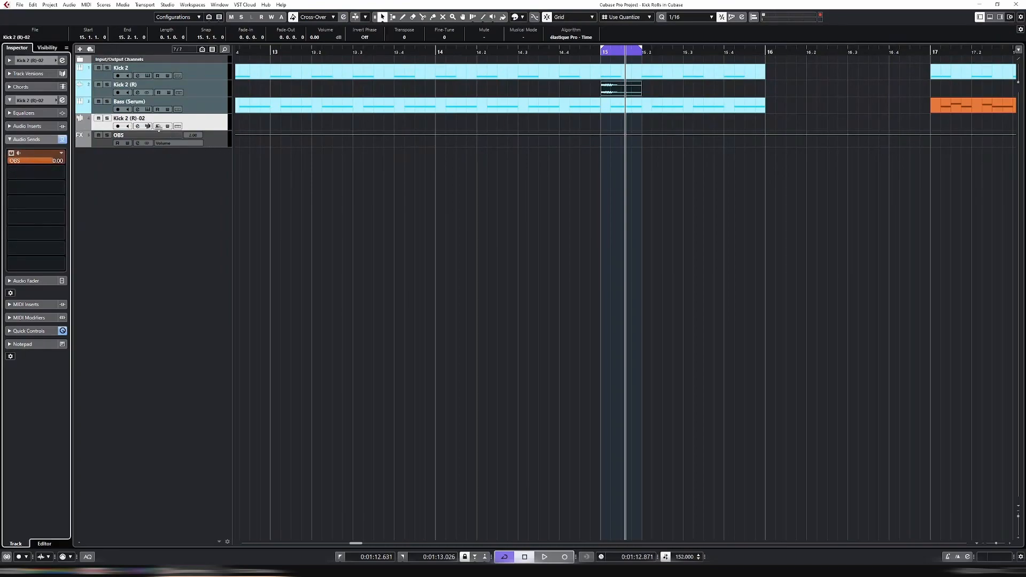
pyautogui.hotkey('ctrl', 'alt', 'b')
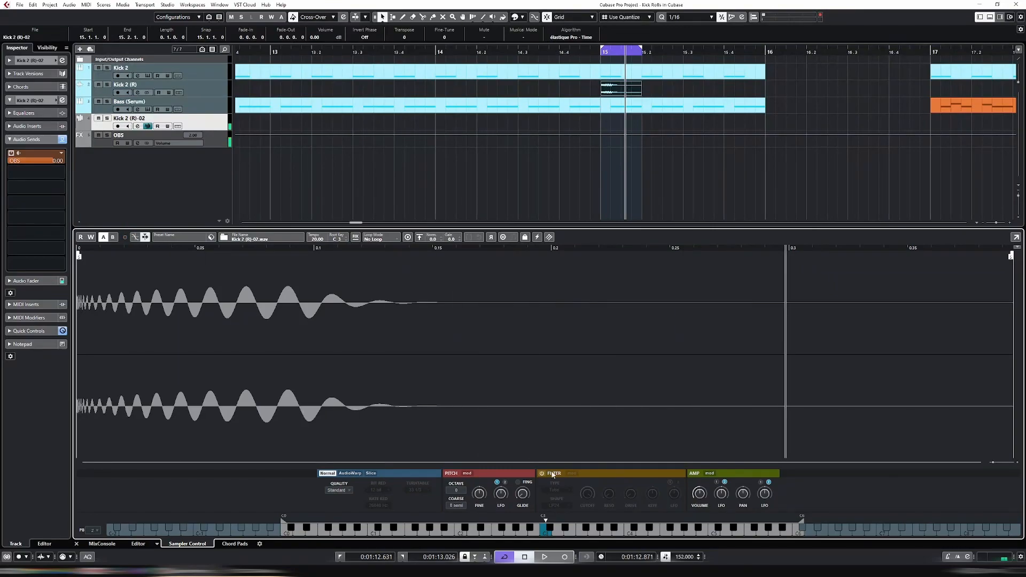
pyautogui.hotkey('ctrl', 'alt', 'e')
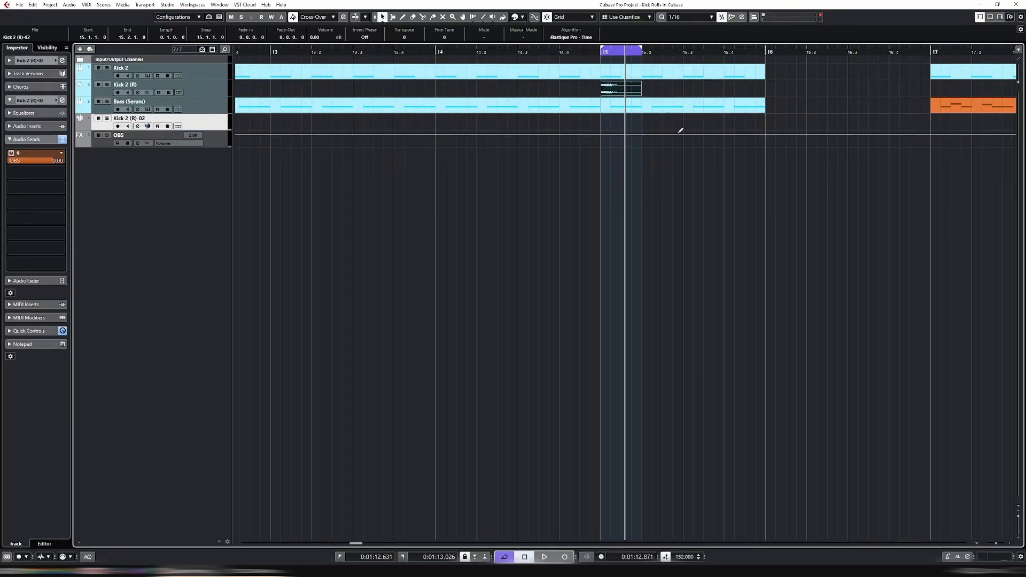
# Create an empty MIDI part at bar 16 on the sampler track and loop-play it
pyautogui.doubleClick(623, 128)
pyautogui.moveTo(639, 128); pyautogui.dragTo(933, 128)
pyautogui.hotkey('shift', 'g')
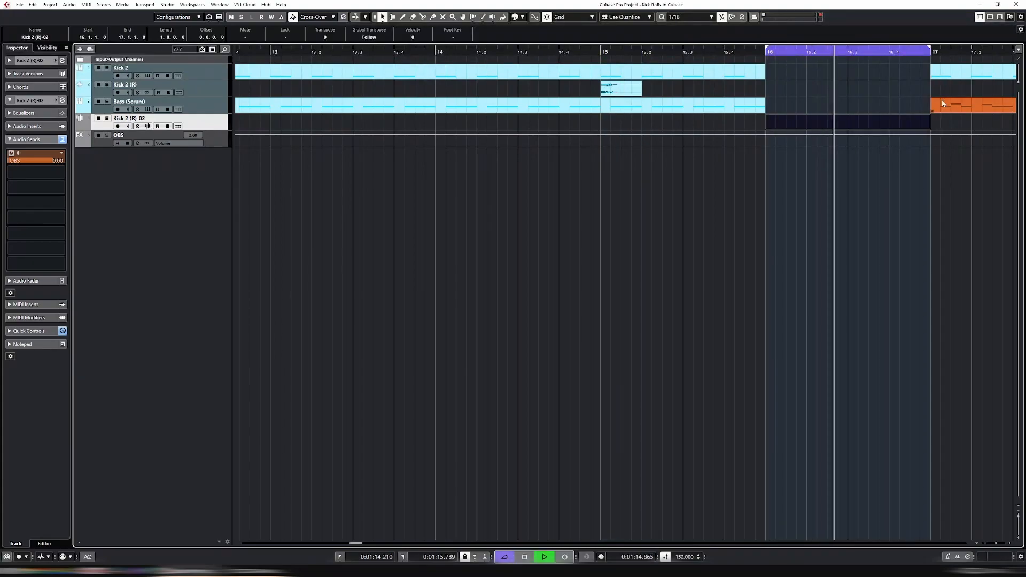
pyautogui.press('h')
pyautogui.hotkey('alt', 's')
pyautogui.press('g')
pyautogui.press('g')
pyautogui.press('g')
pyautogui.press('g')
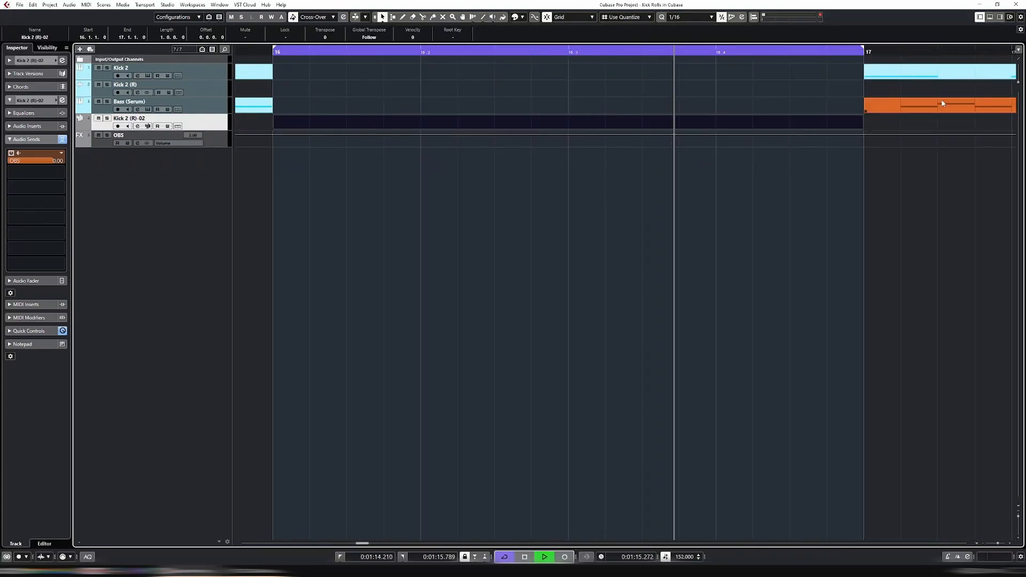
pyautogui.press('space')
# Set the kick sample's Loop Mode to Until Release in the sampler panel
pyautogui.hotkey('ctrl', 'alt', 'e')
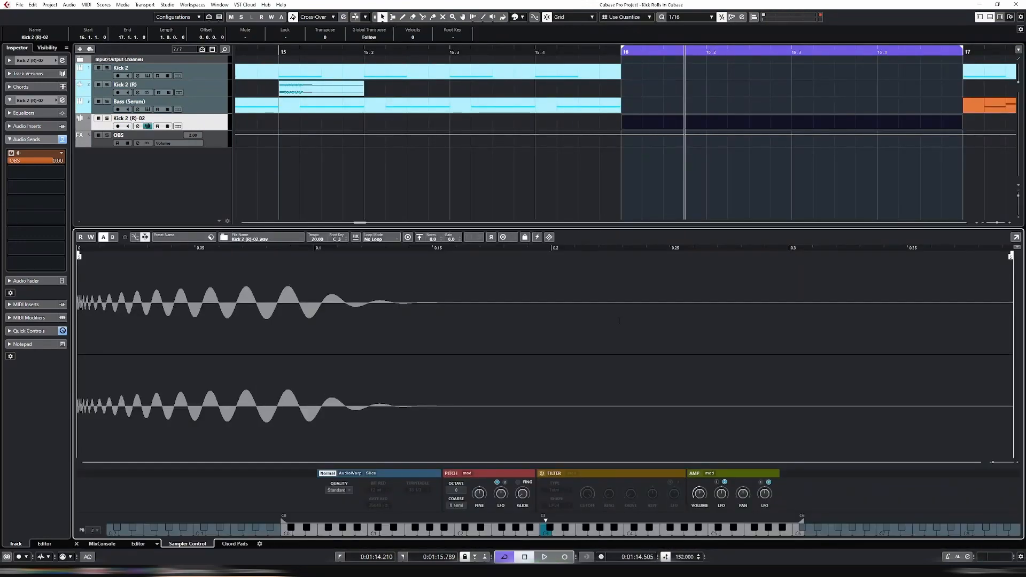
pyautogui.click(547, 539)
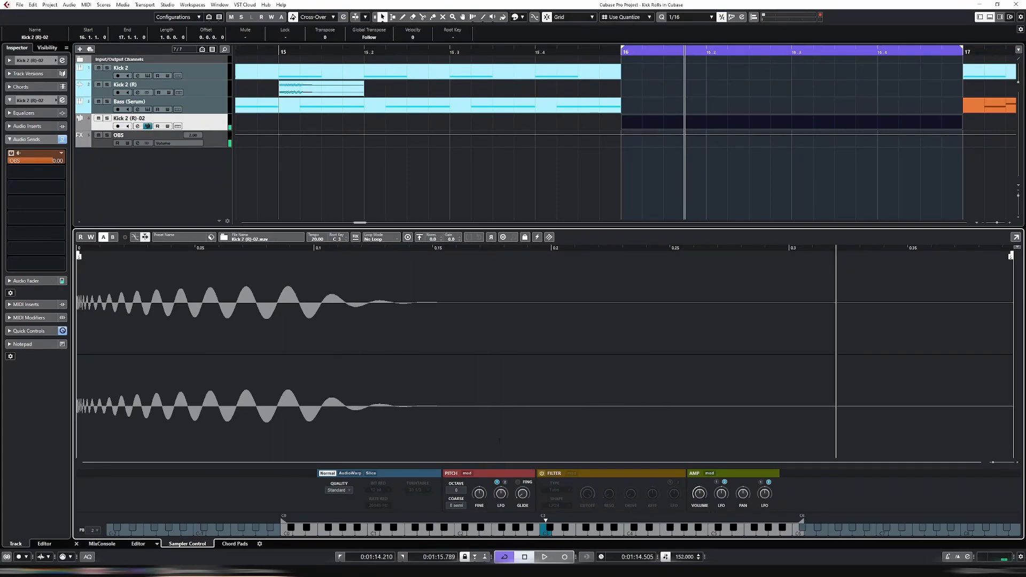
pyautogui.click(386, 244)
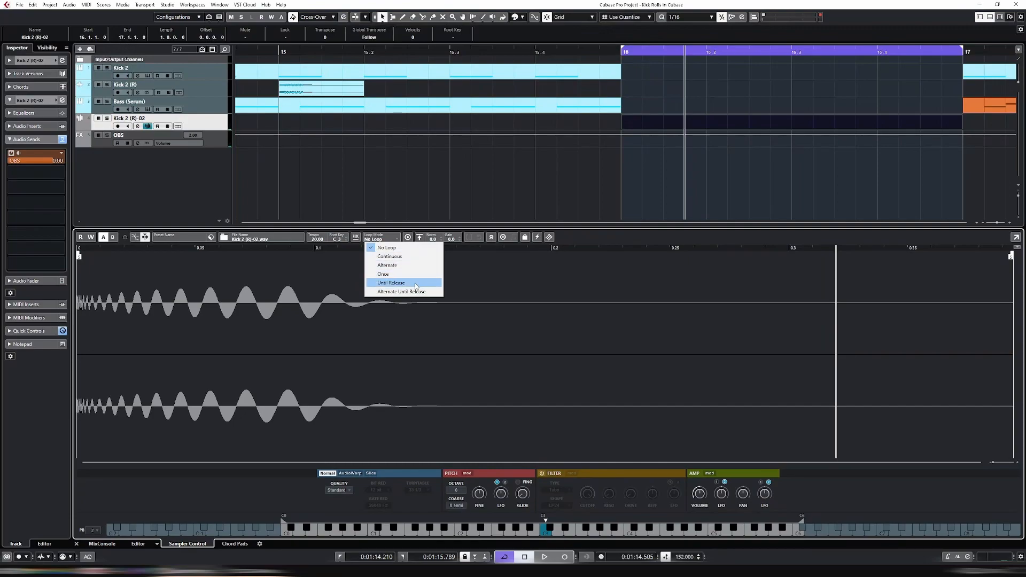
pyautogui.click(416, 287)
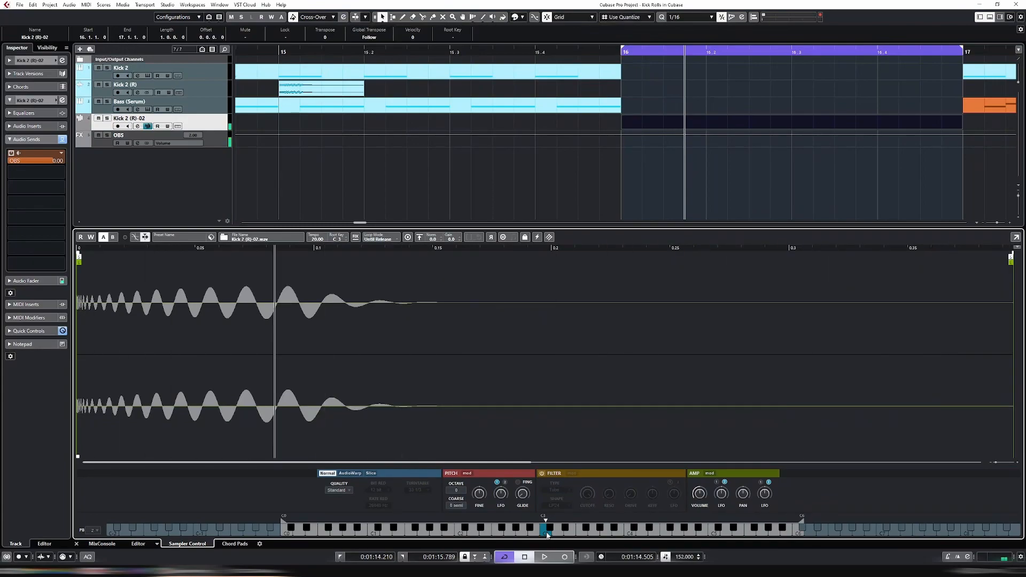
pyautogui.hotkey('ctrl', 'alt', 'e')
pyautogui.press('g')
pyautogui.press('g')
pyautogui.press('g')
pyautogui.press('g')
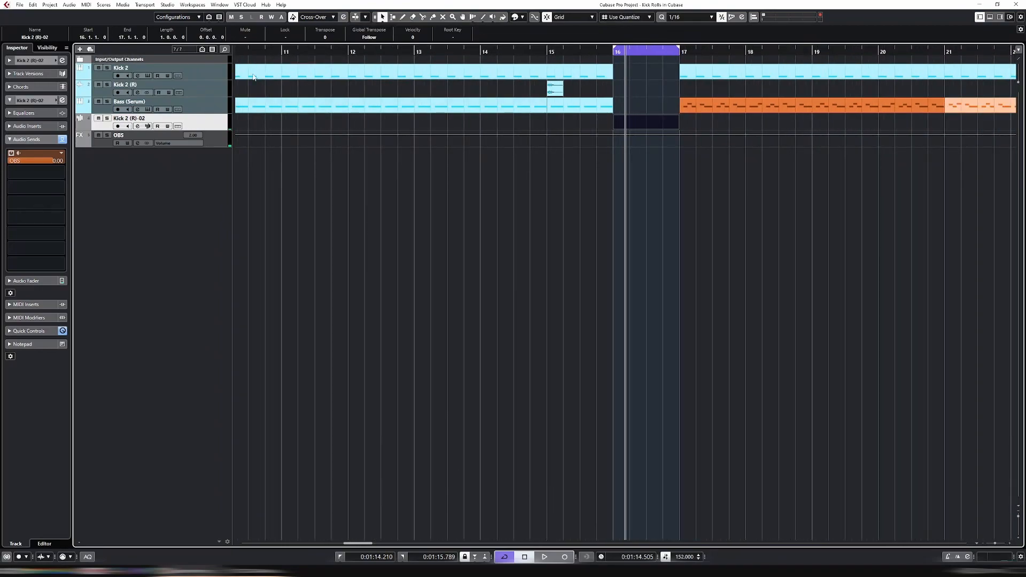
# Extend the loop start to bar 15 and duplicate the Bass (Serum) part into bar 16
pyautogui.click(616, 51)
pyautogui.moveTo(617, 51); pyautogui.dragTo(548, 53)
pyautogui.click(576, 111)
pyautogui.hotkey('ctrl', 'd')
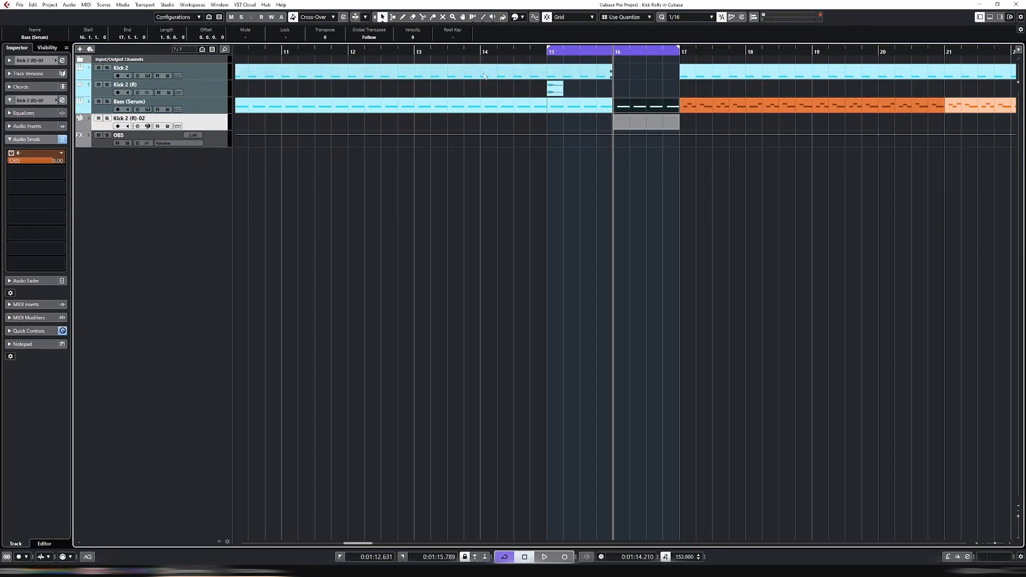
# Remove the Kick 2 (R) audio track
pyautogui.click(179, 85)
pyautogui.rightClick(213, 87)
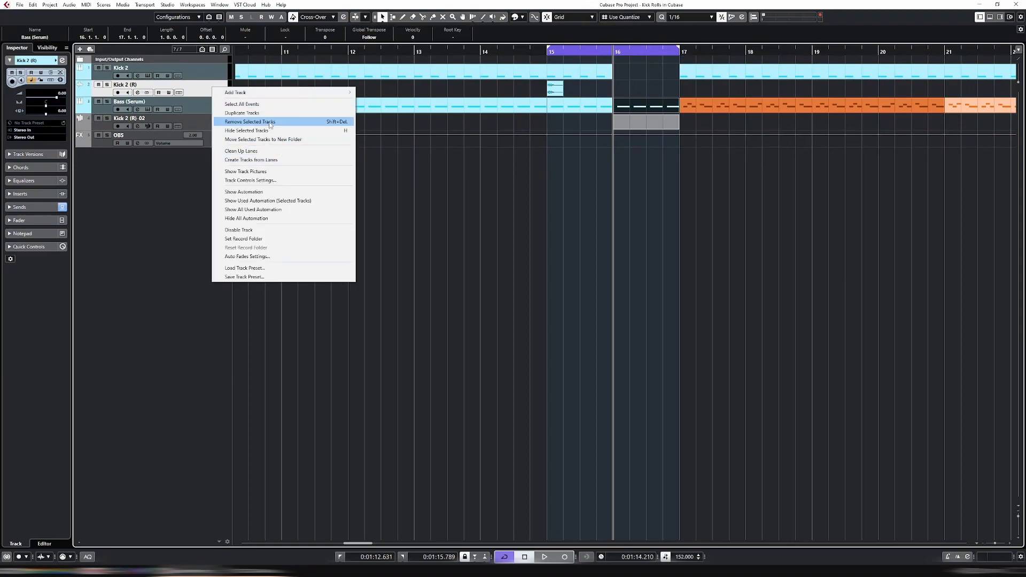
pyautogui.click(270, 122)
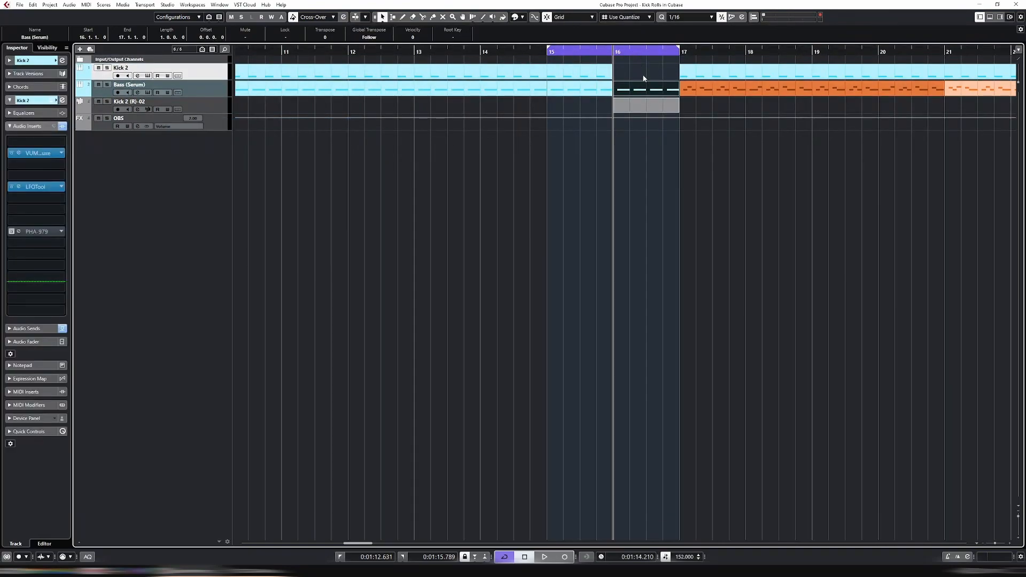
# Play the project and select the Kick 2 (R)-02 part at bar 16
pyautogui.press('space')
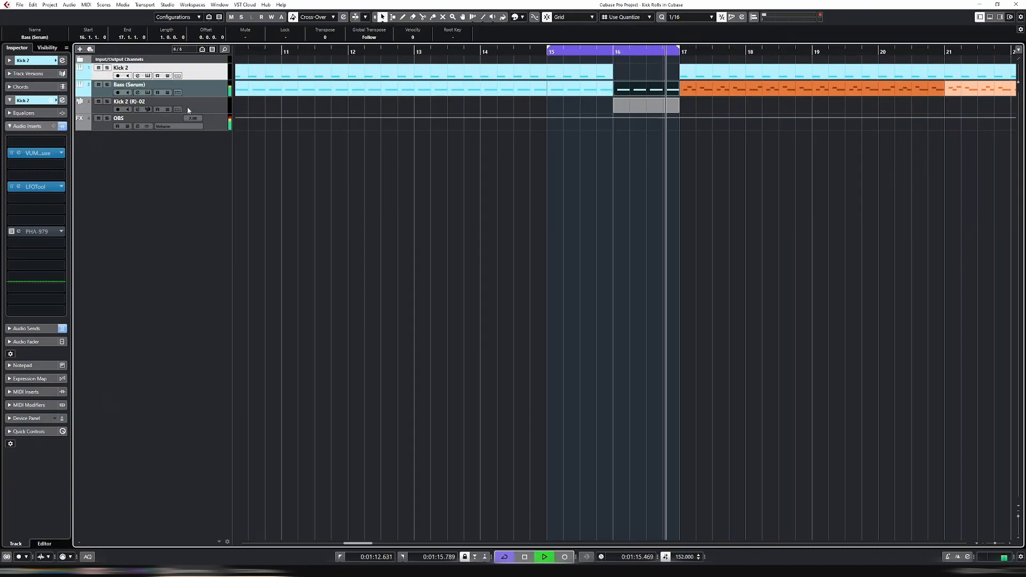
pyautogui.click(225, 102)
pyautogui.press('space')
pyautogui.hotkey('ctrl', 'alt', 'e')
pyautogui.click(634, 109)
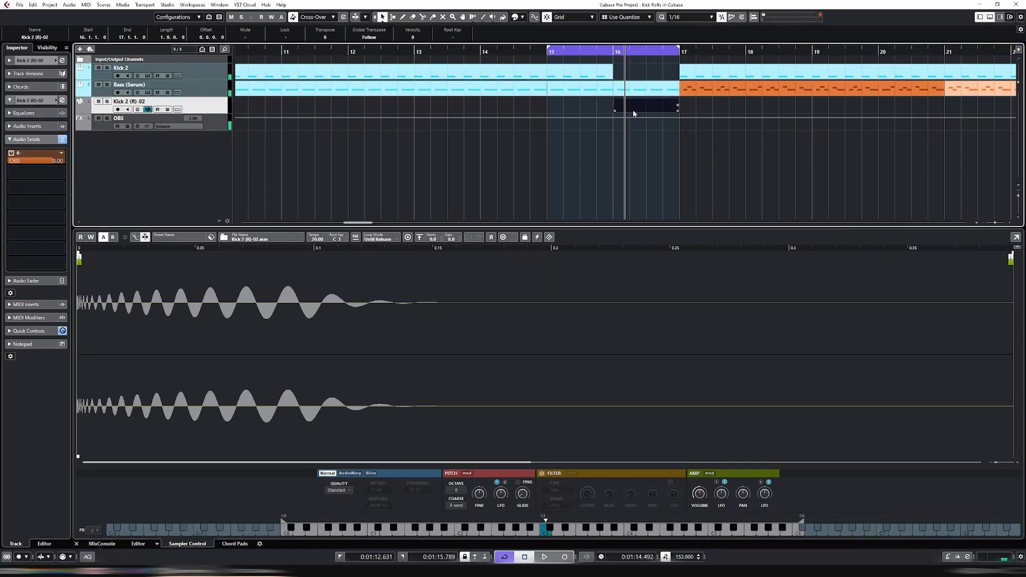
pyautogui.hotkey('ctrl', 'alt', 'e')
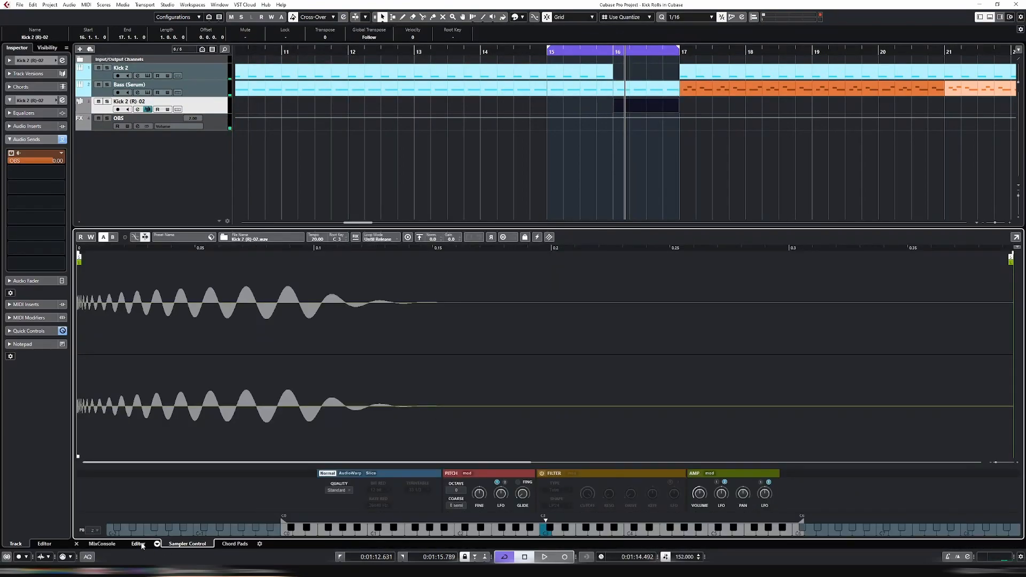
# Draw a C#2 note at 16.1.1.0 in the Key Editor and stretch it to a full bar
pyautogui.click(143, 545)
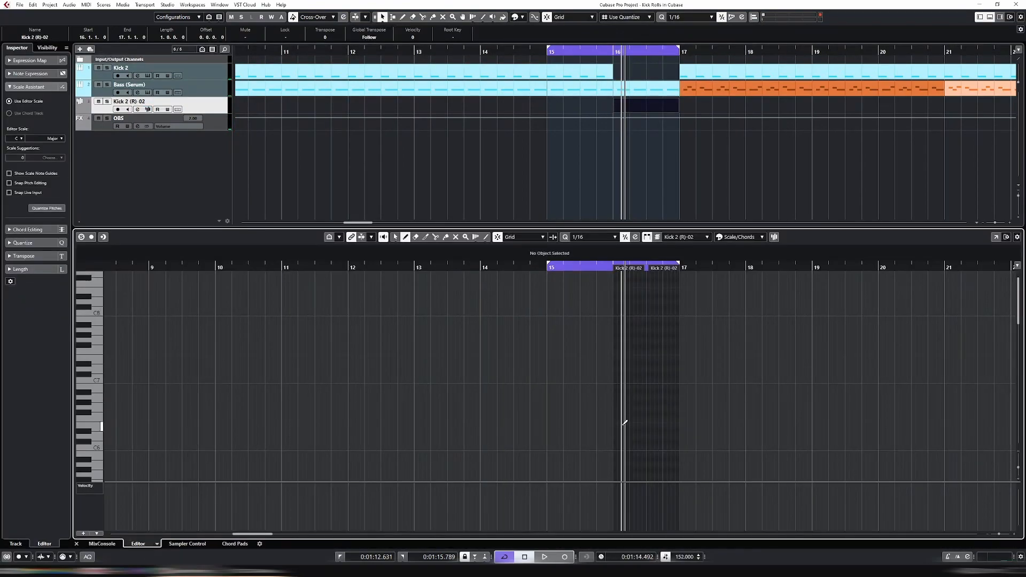
pyautogui.scroll(-10, 624, 392)
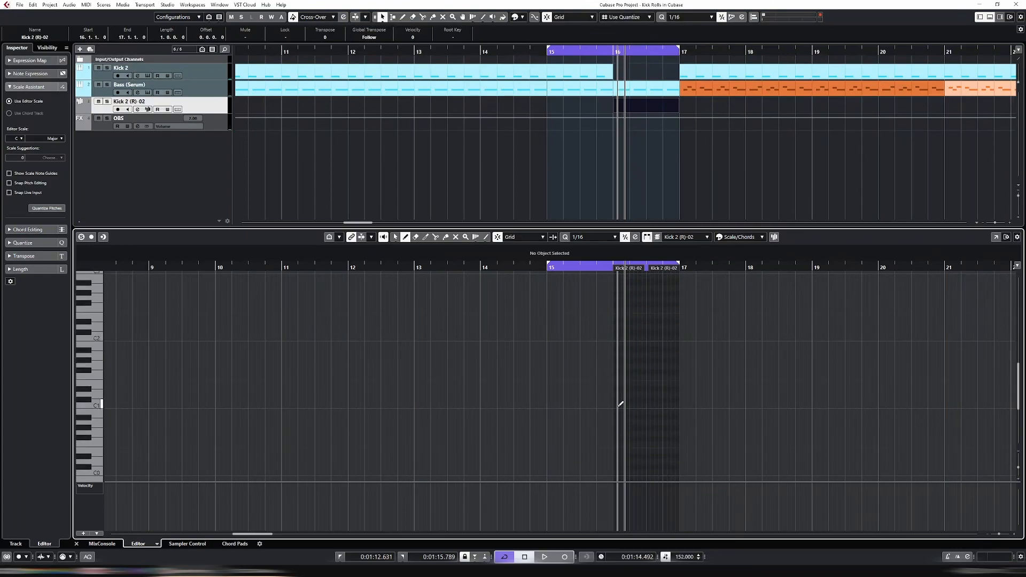
pyautogui.click(616, 333)
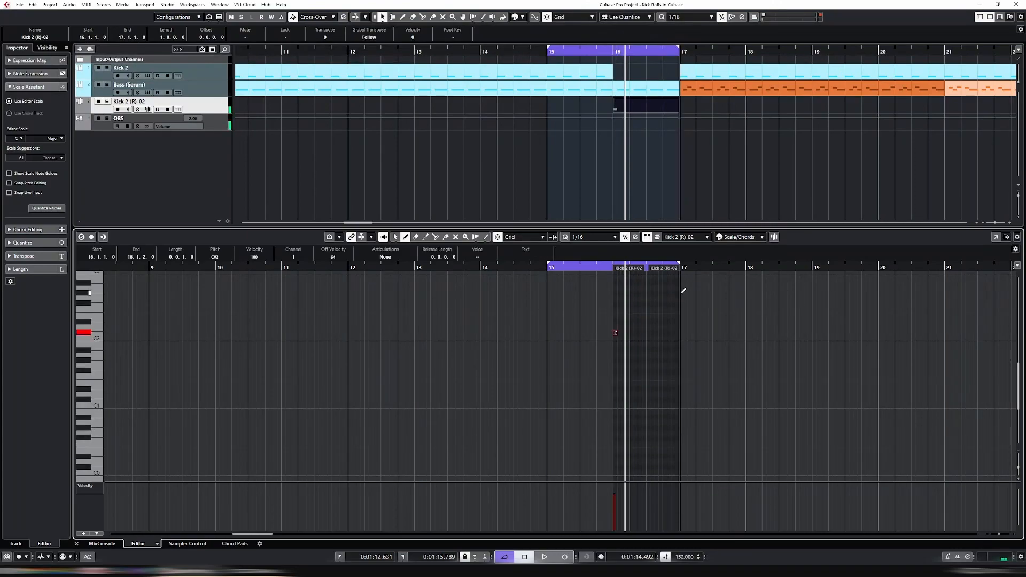
pyautogui.hotkey('alt', 'shift', 'Right')
pyautogui.hotkey('alt', 'shift', 'Right')
pyautogui.hotkey('alt', 'shift', 'Right')
pyautogui.hotkey('alt', 'shift', 'Right')
pyautogui.hotkey('alt', 'shift', 'Right')
pyautogui.hotkey('alt', 'shift', 'Right')
pyautogui.hotkey('alt', 'shift', 'Right')
pyautogui.hotkey('alt', 'shift', 'Right')
pyautogui.hotkey('alt', 'shift', 'Right')
pyautogui.press('h')
pyautogui.press('h')
pyautogui.press('h')
pyautogui.press('h')
pyautogui.press('h')
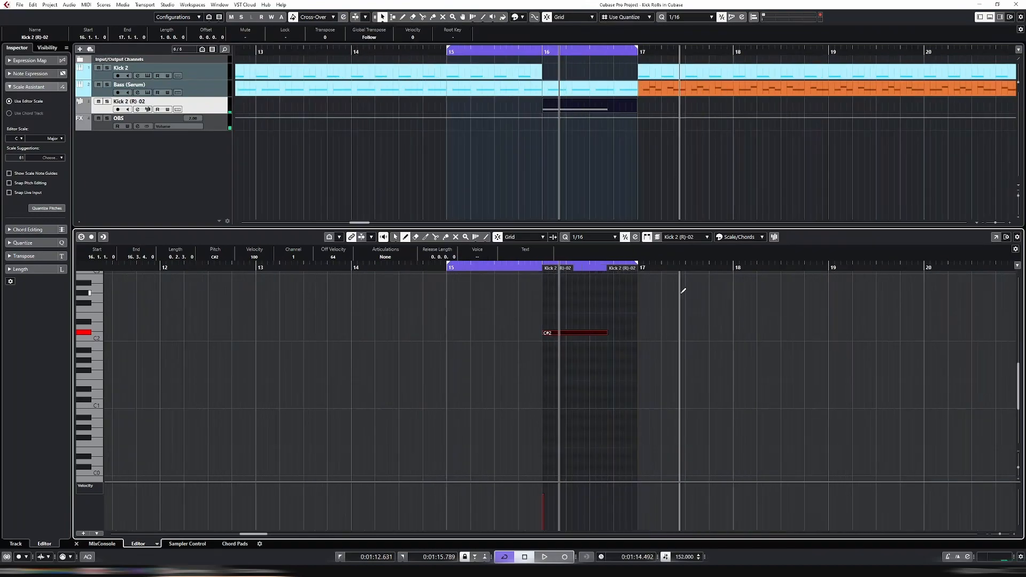
pyautogui.press('h')
pyautogui.hotkey('alt', 'shift', 'Right')
pyautogui.hotkey('alt', 'shift', 'Right')
pyautogui.hotkey('alt', 'shift', 'Right')
pyautogui.hotkey('alt', 'shift', 'Right')
pyautogui.hotkey('alt', 'shift', 'Right')
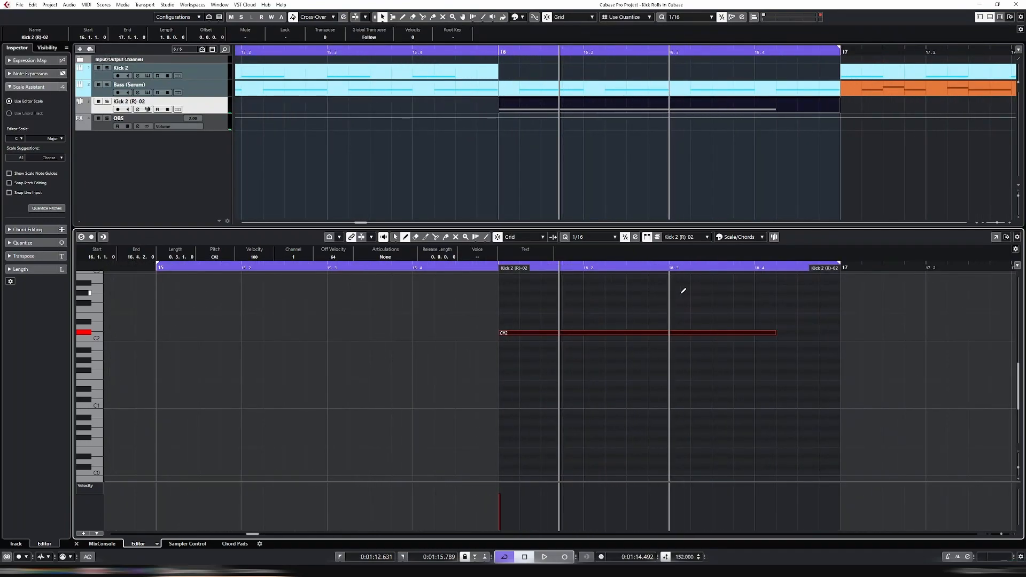
# Solo Kick 2 (R)-02, enable Read on OBS, cycle the kick part, then unsolo
pyautogui.hotkey('ctrl', 'e')
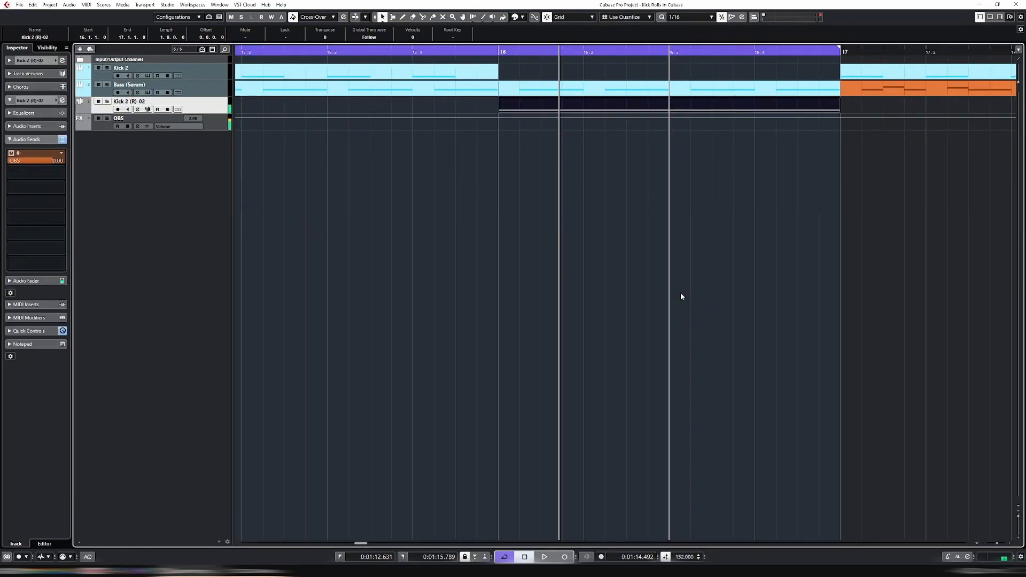
pyautogui.press('s')
pyautogui.press('space')
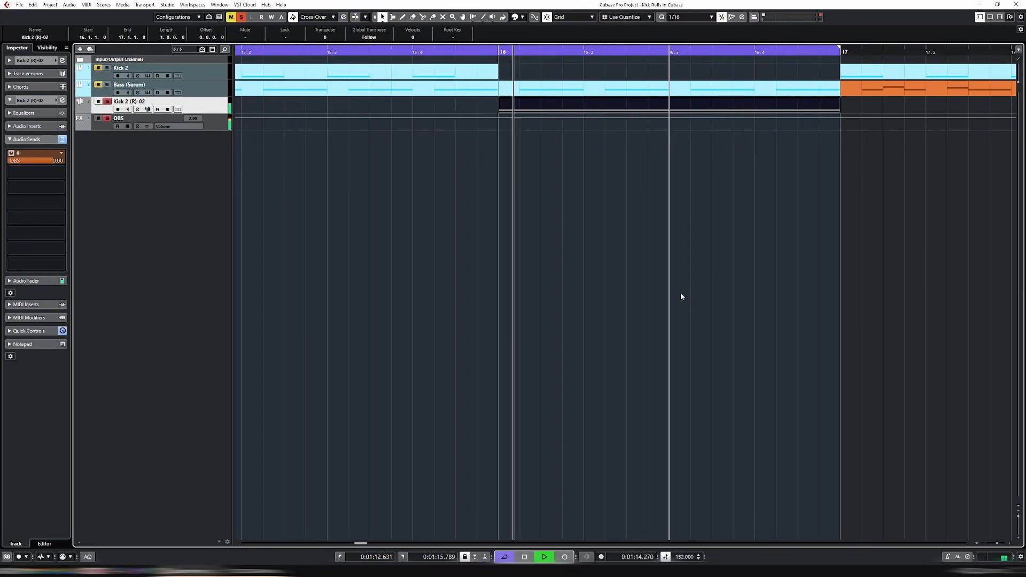
pyautogui.click(636, 116)
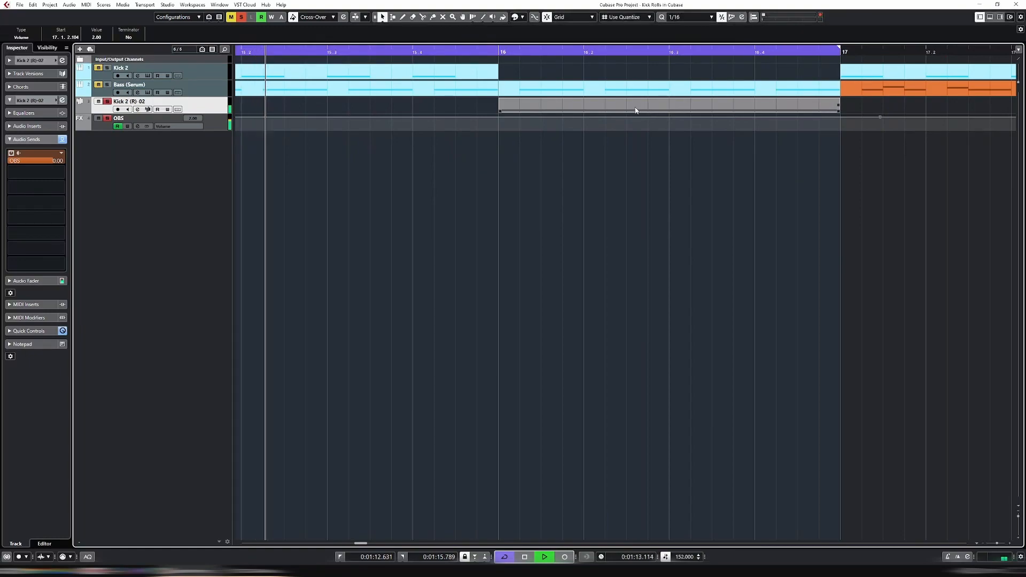
pyautogui.click(635, 109)
pyautogui.press('p')
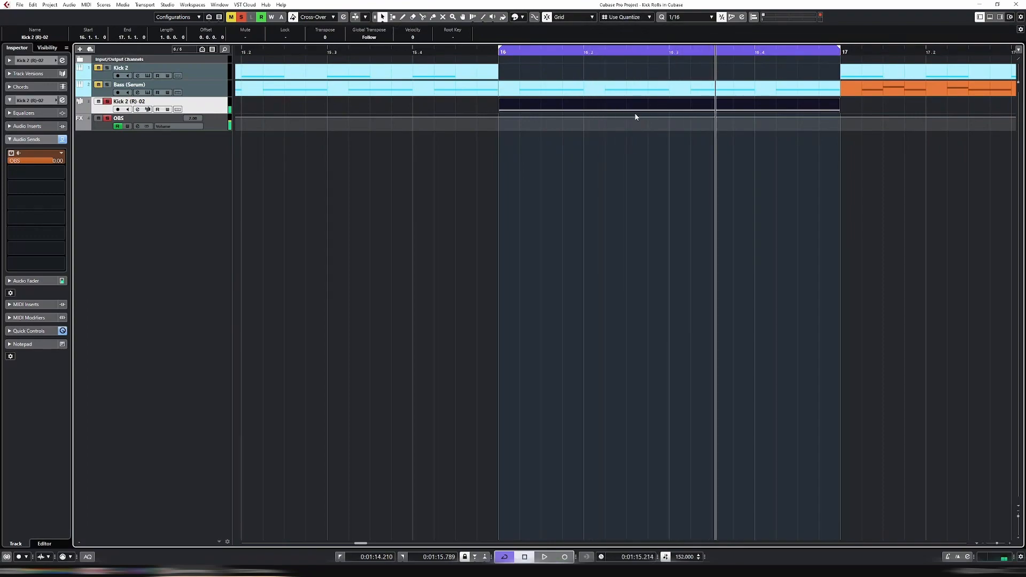
pyautogui.press('s')
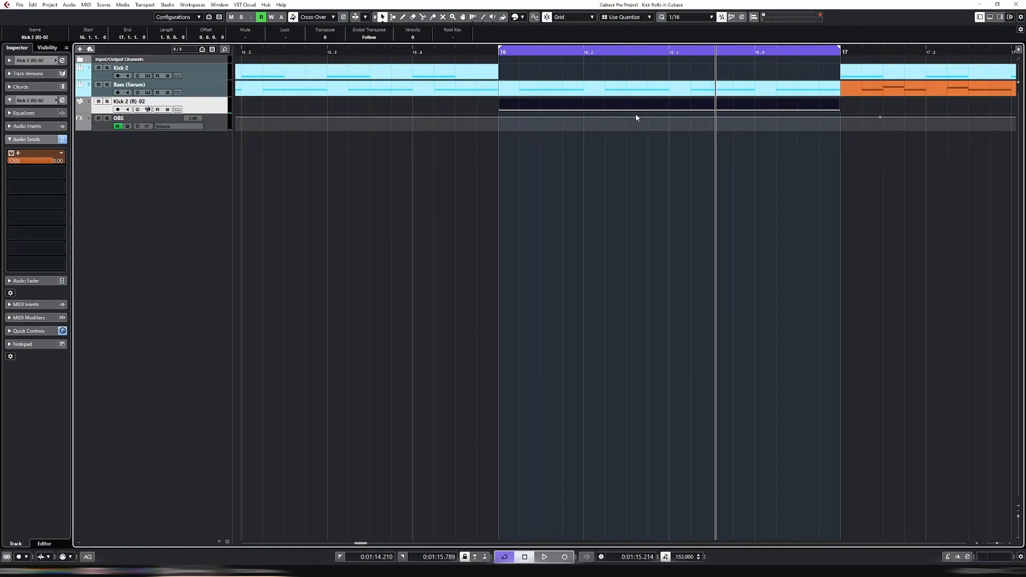
# Move the loop start to bar 15 and loop-play bars 15 to 17
pyautogui.press('space')
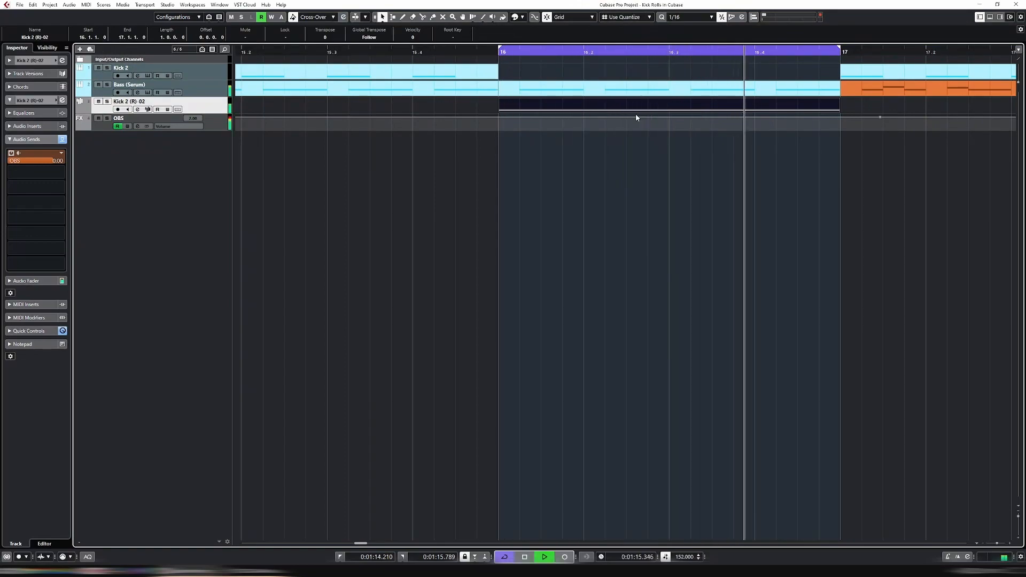
pyautogui.press('space')
pyautogui.press('g')
pyautogui.press('g')
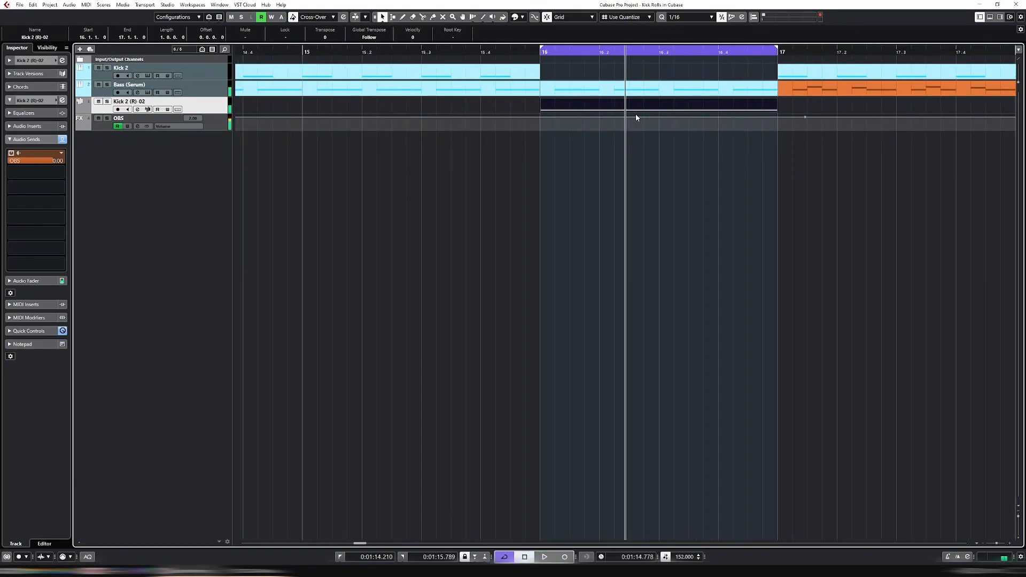
pyautogui.moveTo(544, 51); pyautogui.dragTo(302, 51)
pyautogui.click(302, 52)
pyautogui.press('space')
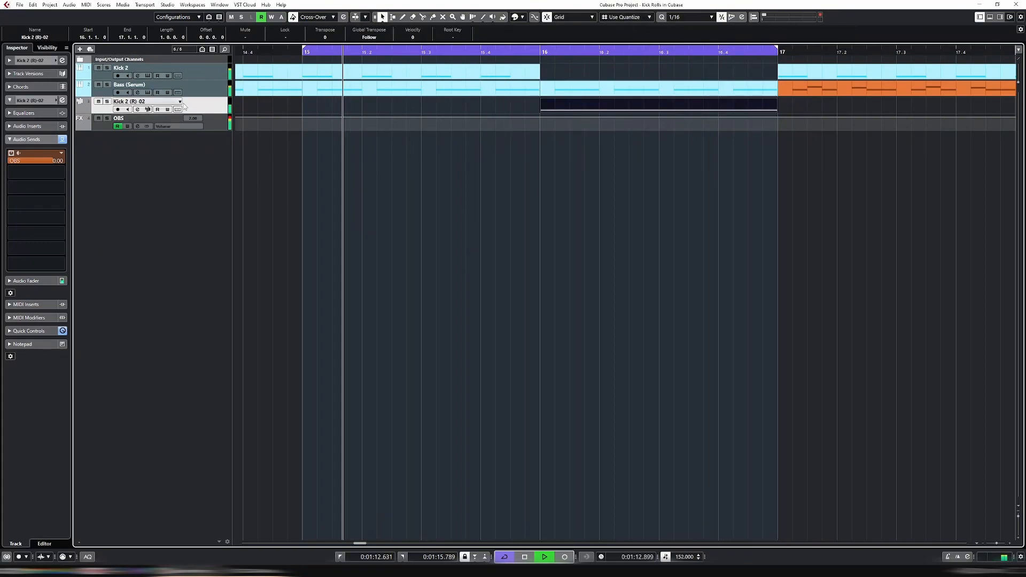
# Set Kick 2 (R)-02's Pre Gain to 5.0 dB in Channel Settings, after first trying 6.0 dB
pyautogui.click(10, 61)
pyautogui.click(137, 110)
pyautogui.doubleClick(388, 464)
pyautogui.write('6')
pyautogui.press('Return')
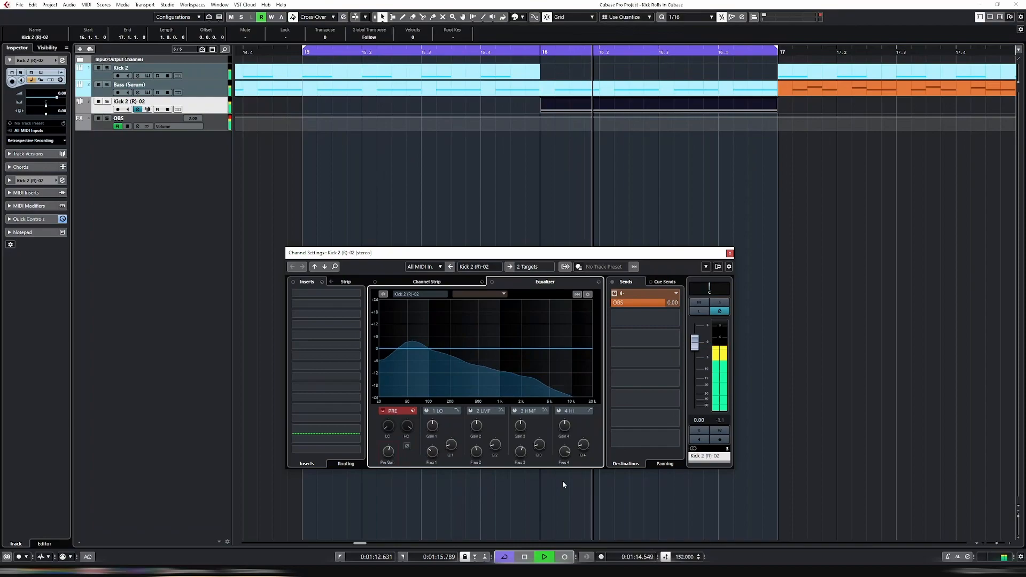
pyautogui.doubleClick(387, 464)
pyautogui.write('5')
pyautogui.press('Return')
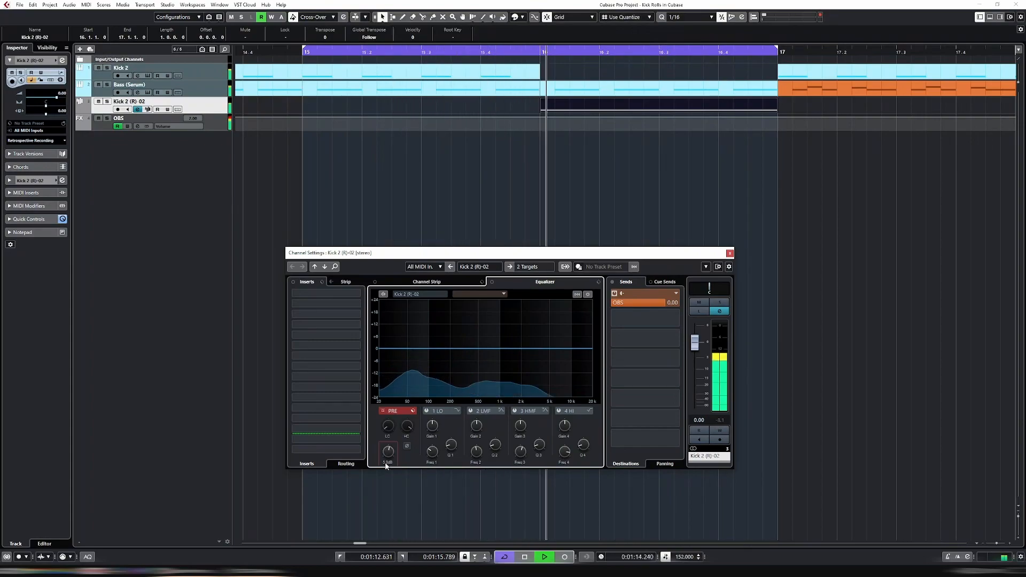
pyautogui.click(729, 254)
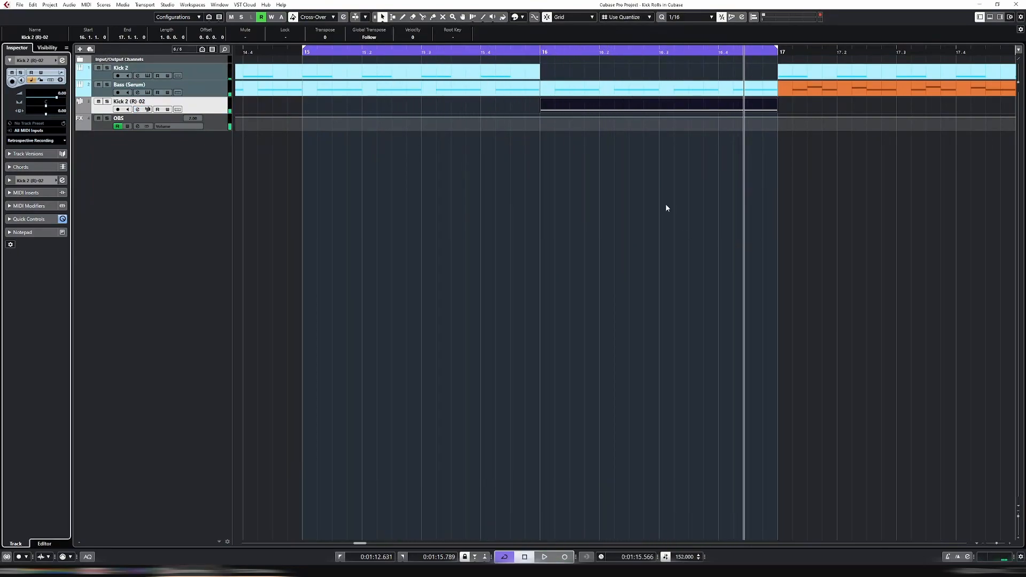
# Select the Bass (Serum) part and show the kick track's Volume automation lane
pyautogui.click(561, 94)
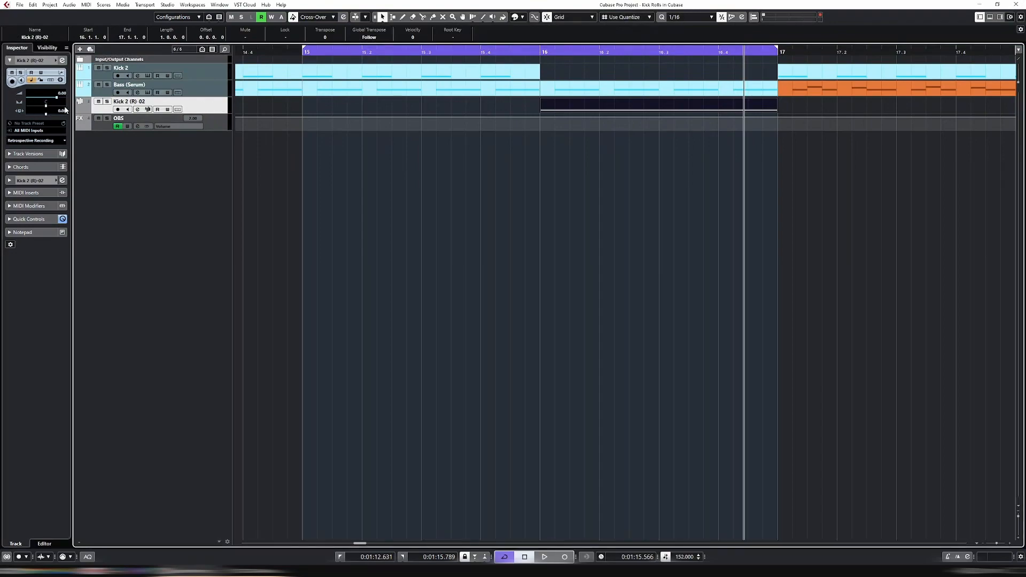
pyautogui.click(80, 110)
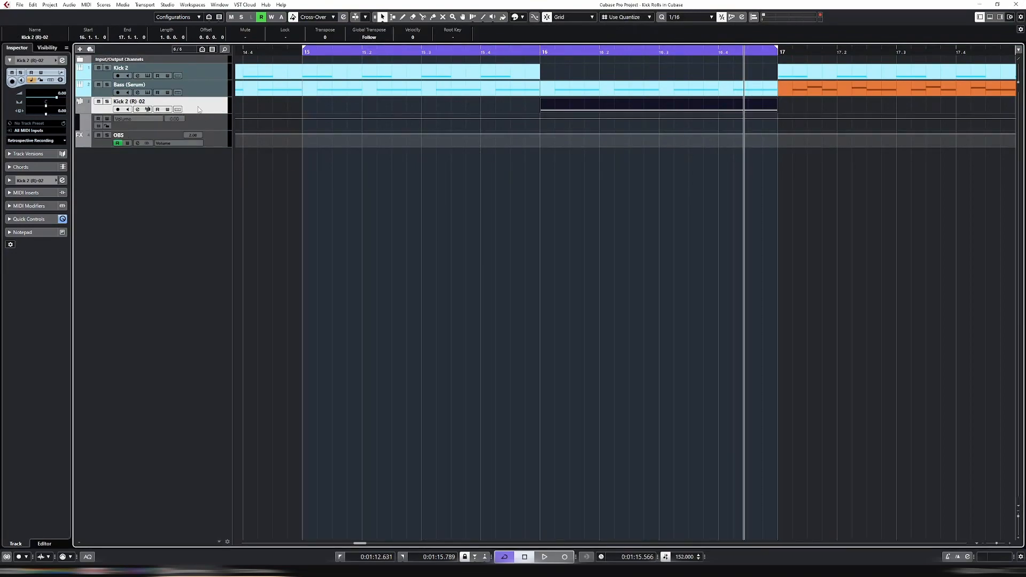
pyautogui.click(214, 124)
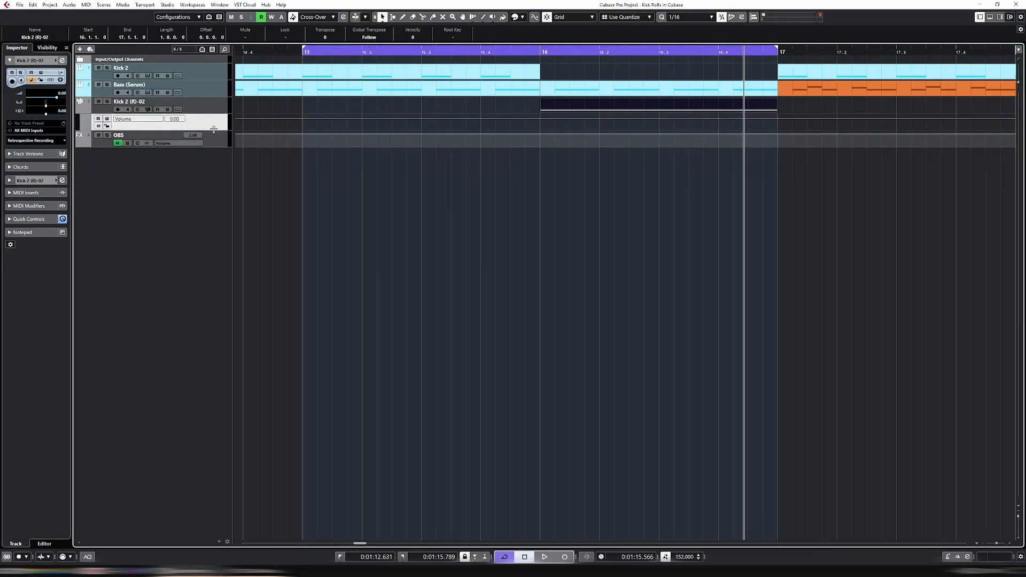
# Switch the lane to Sample Loop End, enlarge it, and loop bars 16–17
pyautogui.click(157, 121)
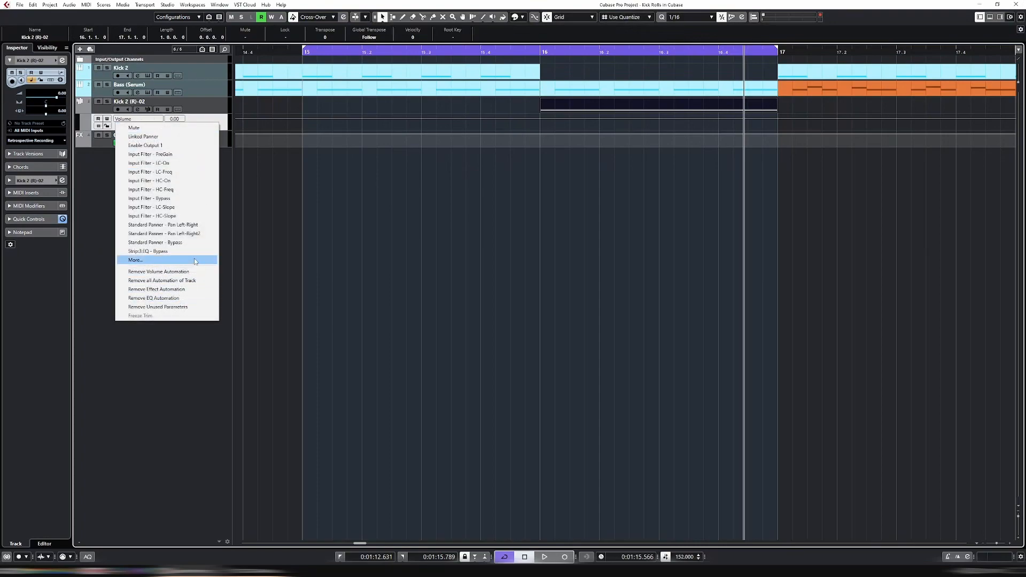
pyautogui.click(155, 260)
pyautogui.click(717, 248)
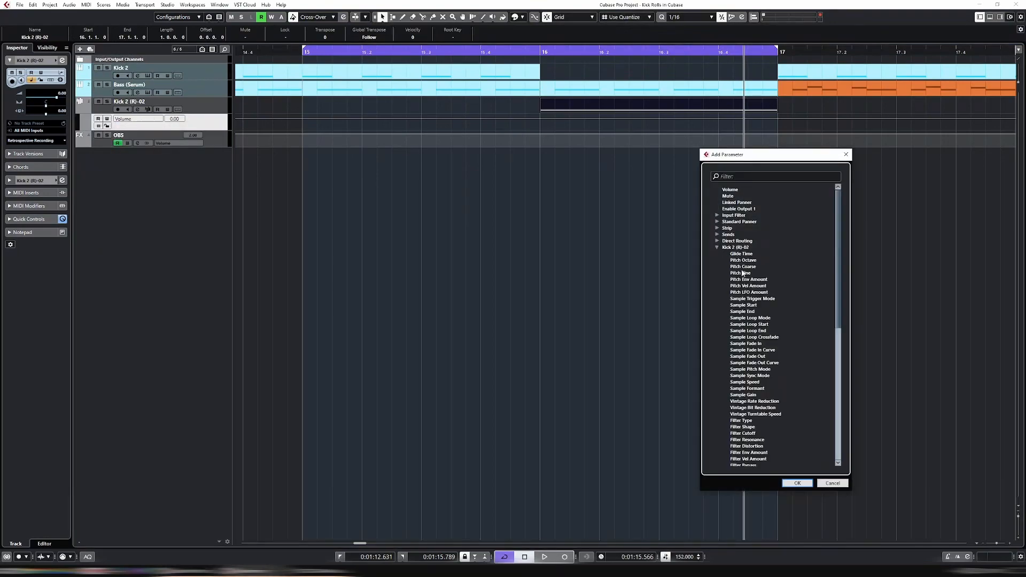
pyautogui.scroll(-3, 769, 286)
pyautogui.click(754, 275)
pyautogui.click(797, 483)
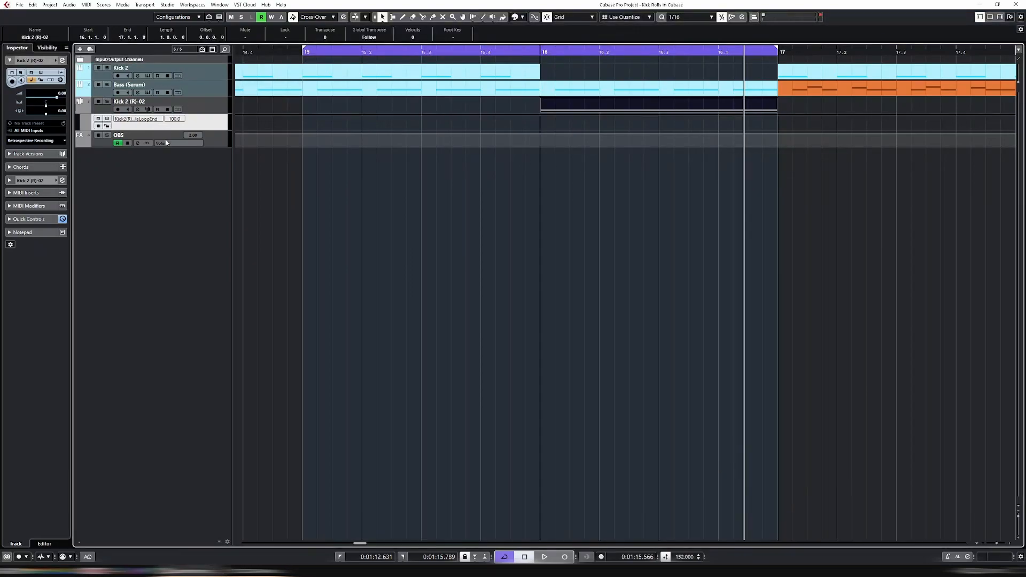
pyautogui.moveTo(225, 131); pyautogui.dragTo(418, 210)
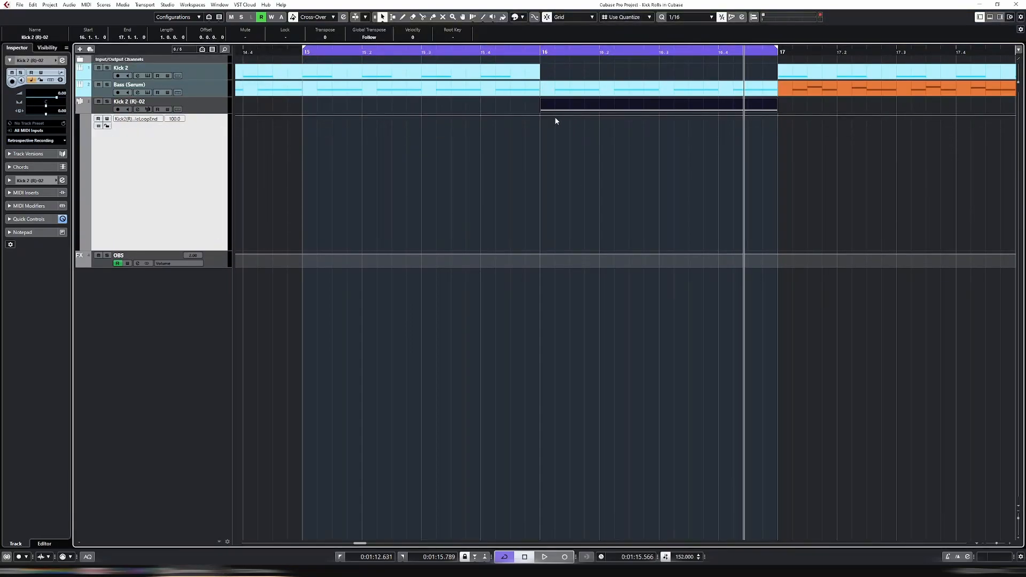
pyautogui.moveTo(314, 47); pyautogui.dragTo(545, 75)
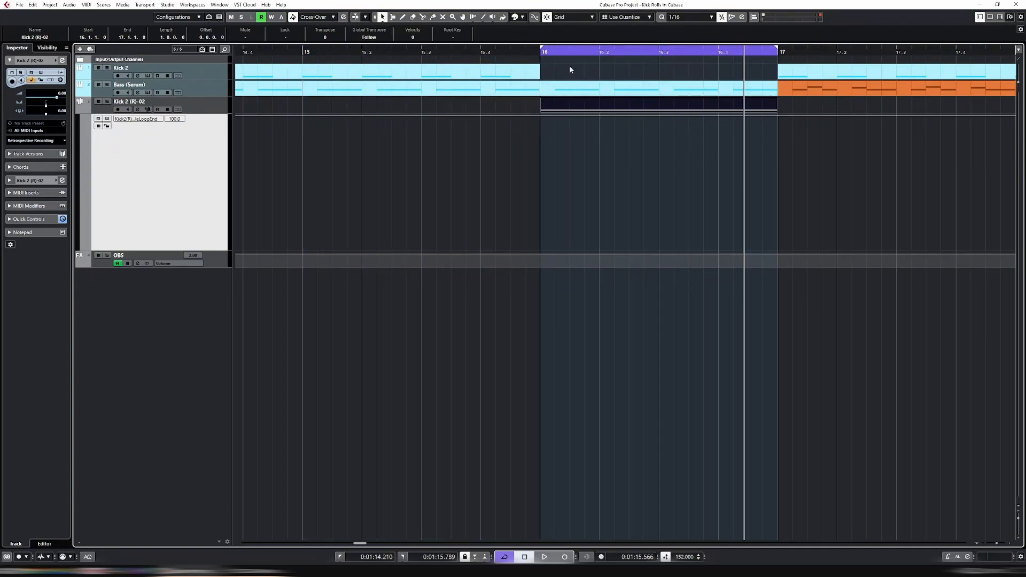
# Solo Kick 2 (R)-02 and play the roll from bar 16
pyautogui.click(541, 53)
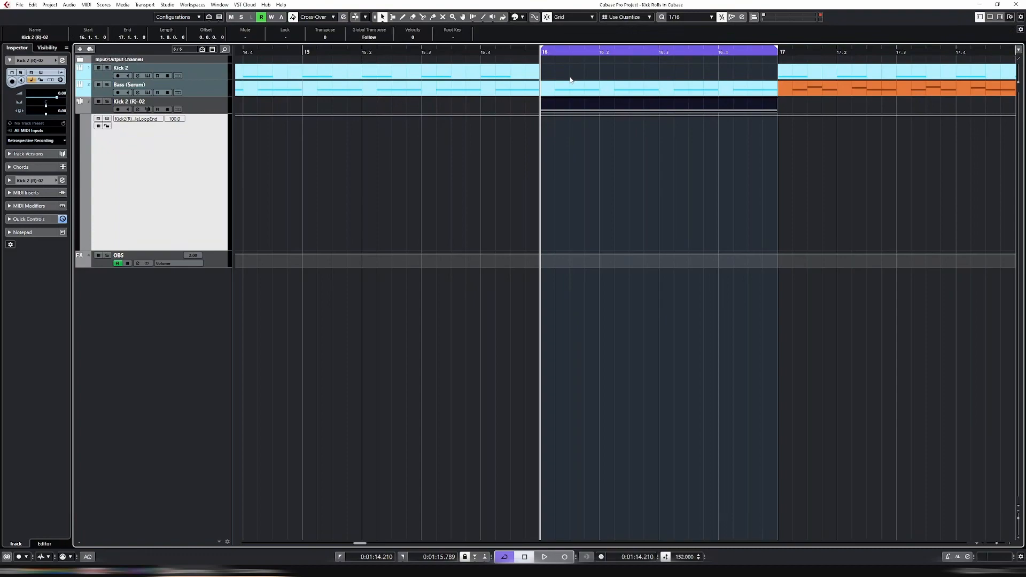
pyautogui.click(195, 103)
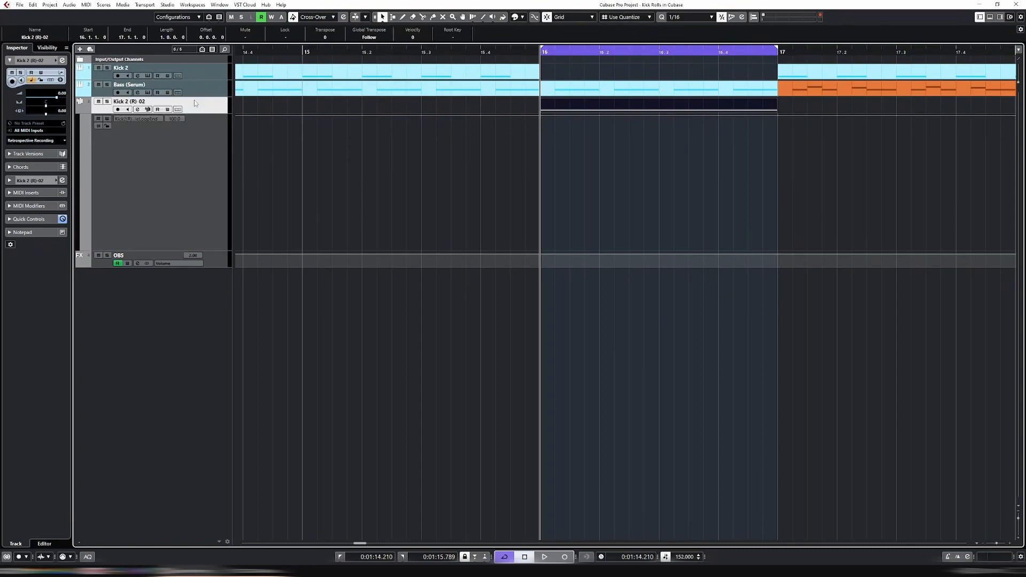
pyautogui.press('s')
pyautogui.press('space')
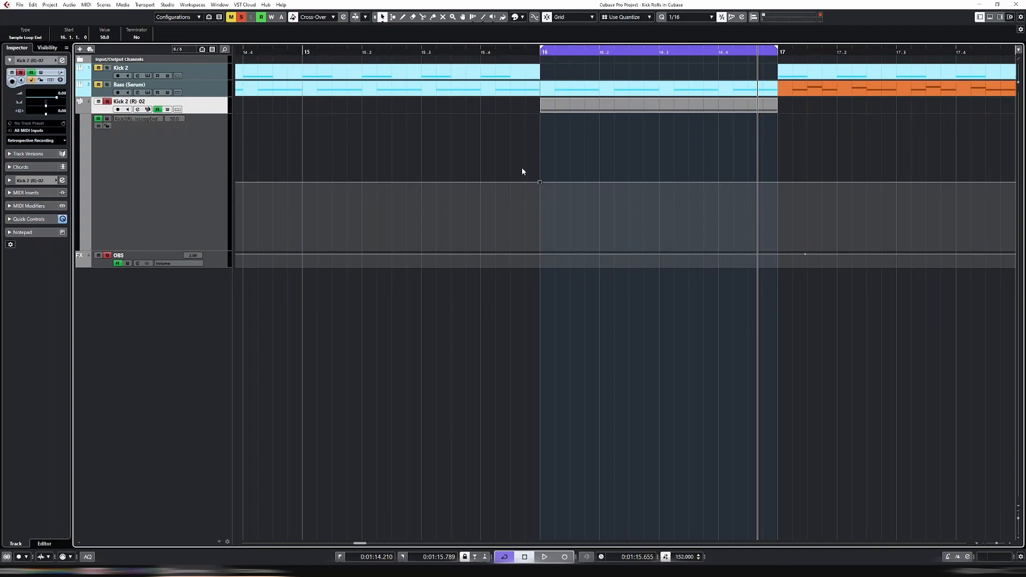
pyautogui.press('space')
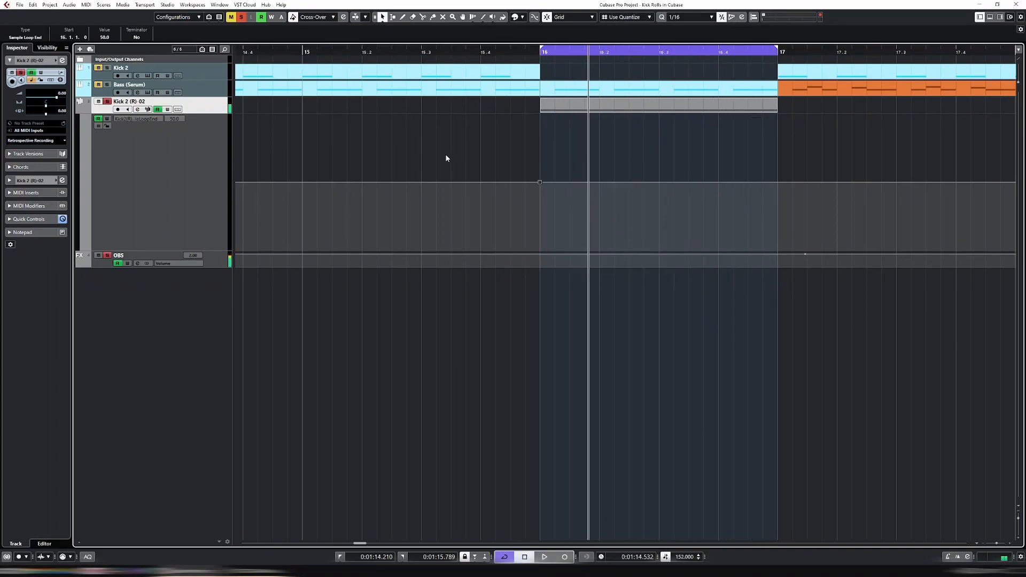
# Lower the Sample Loop End value to 25.0, then 12.5, auditioning each
pyautogui.click(105, 37)
pyautogui.press('Return')
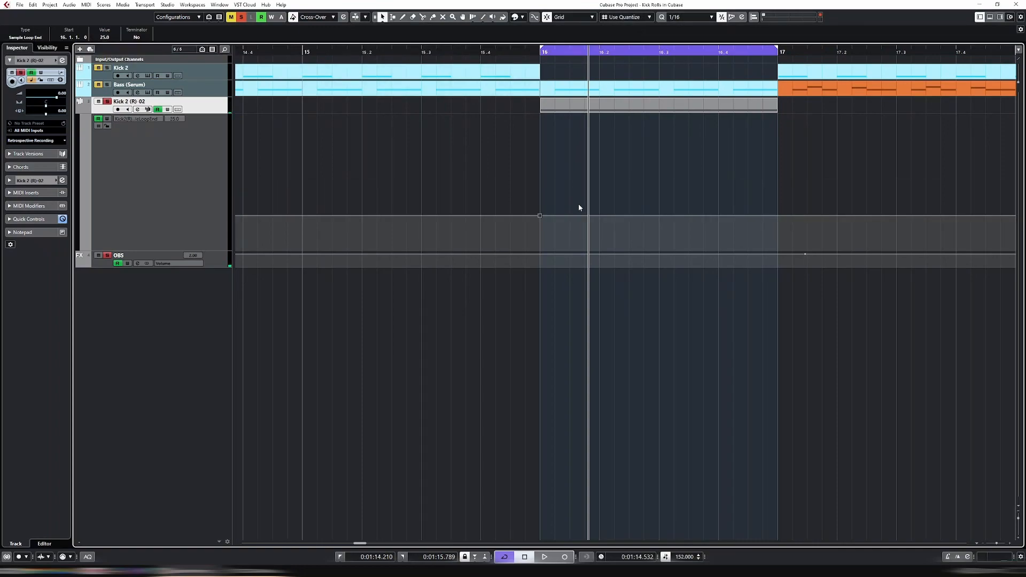
pyautogui.press('space')
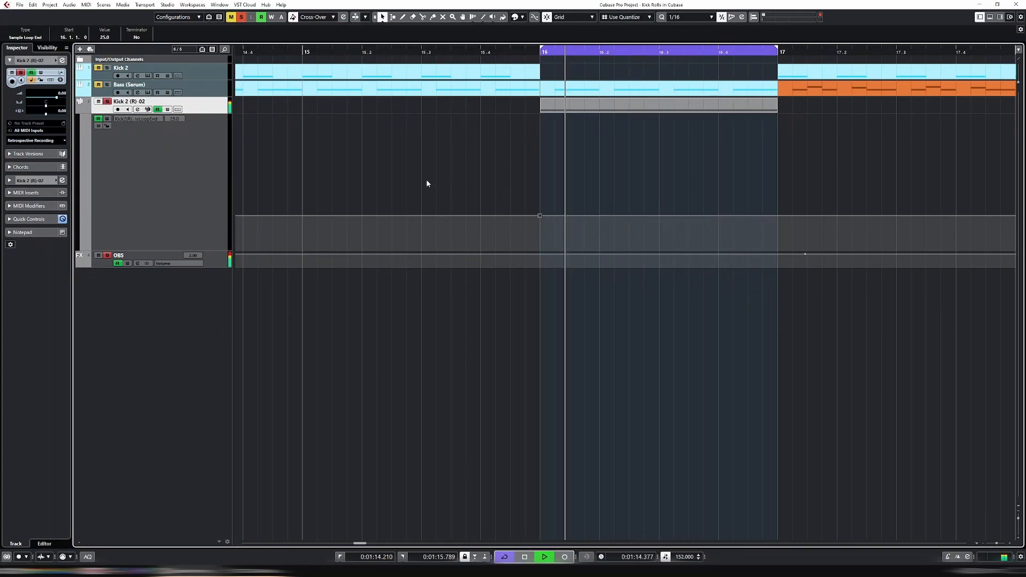
pyautogui.press('space')
pyautogui.click(104, 38)
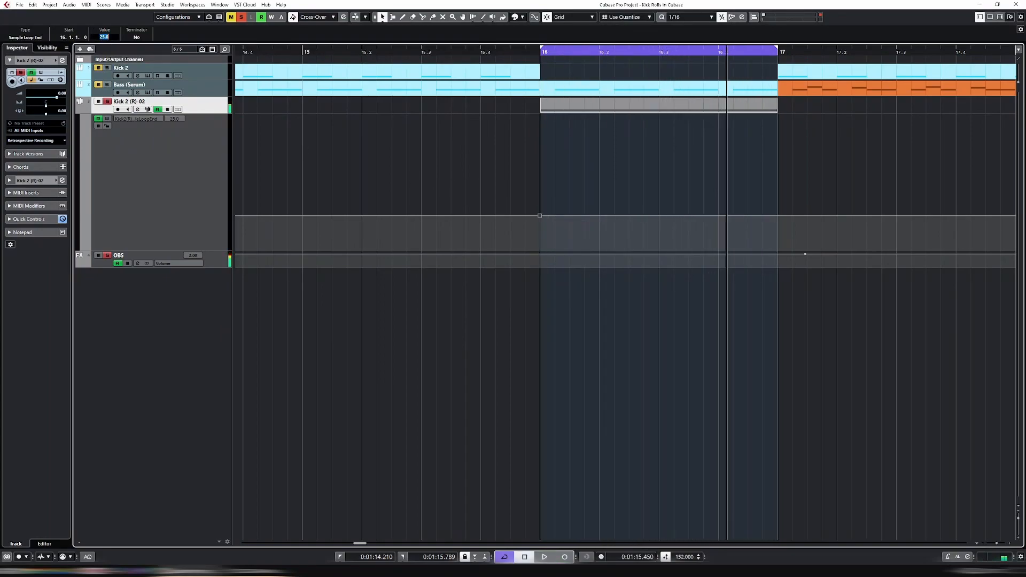
pyautogui.write('12.5')
pyautogui.press('Return')
pyautogui.press('space')
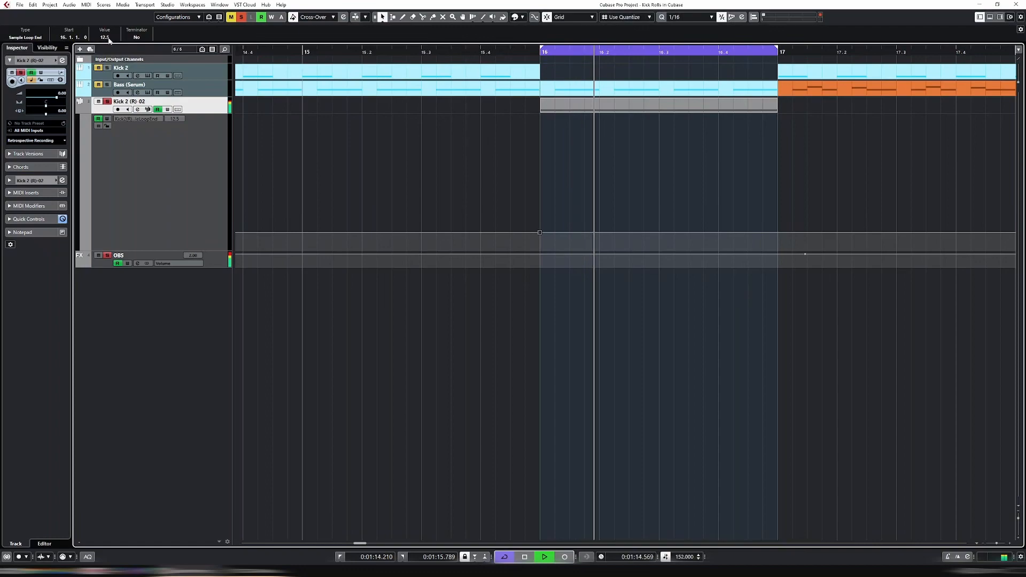
pyautogui.press('space')
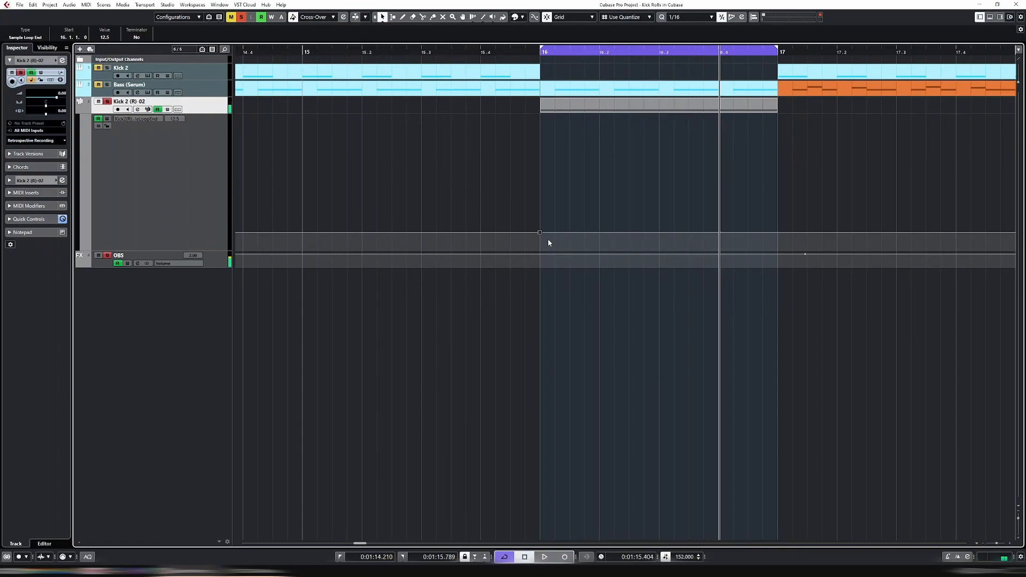
# Raise the bar 16 Sample Loop End point to 100 and add a point near 16.2
pyautogui.press('g')
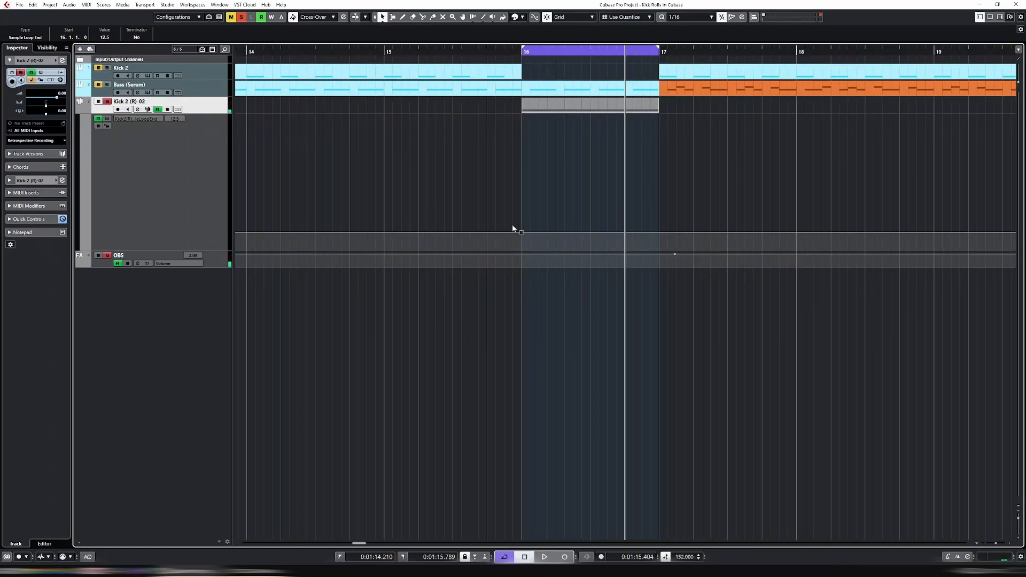
pyautogui.moveTo(520, 233); pyautogui.dragTo(523, 114)
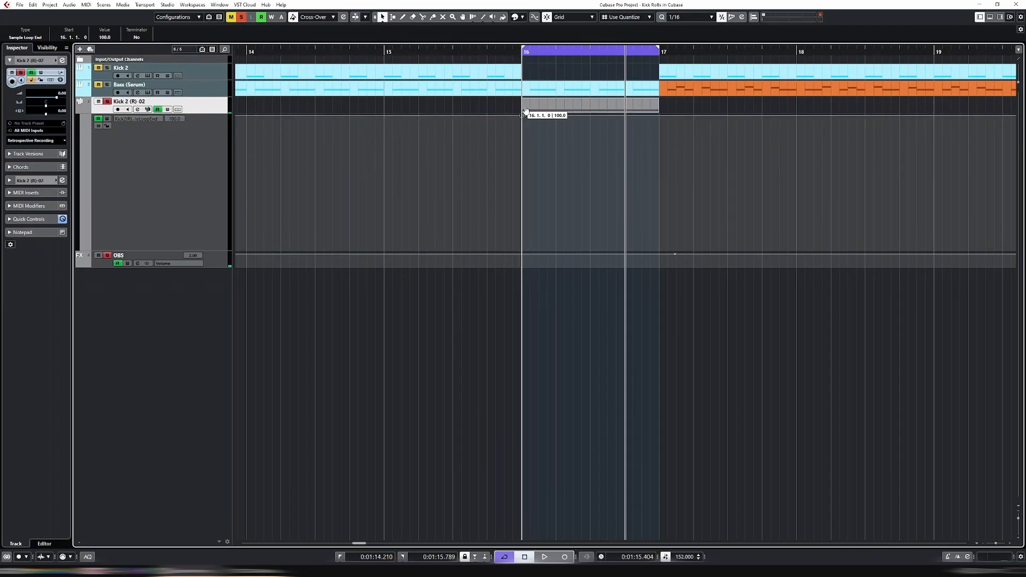
pyautogui.click(590, 116)
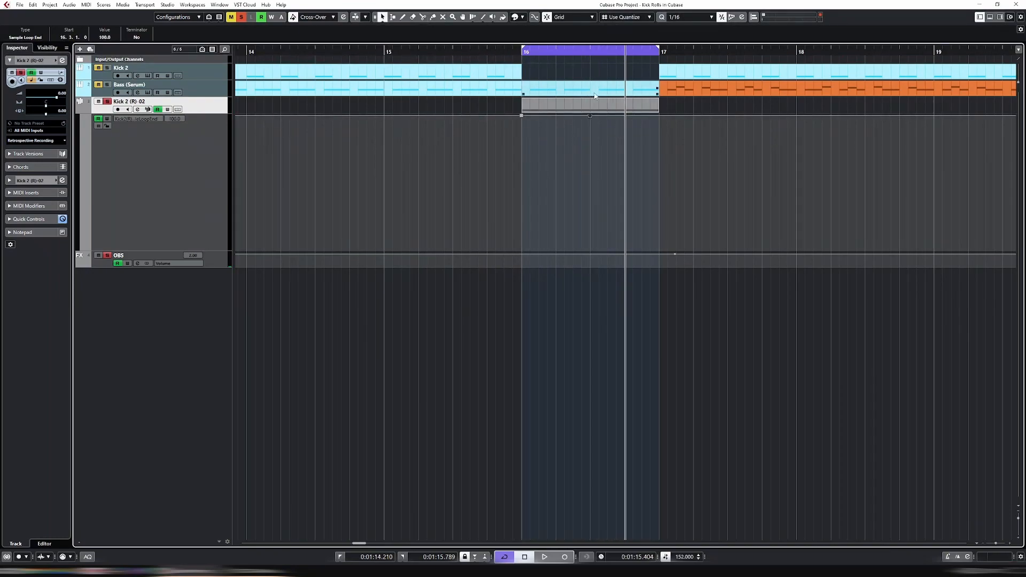
# Split the Bass part at 16.3 and mute the part after the split
pyautogui.keyDown('alt'); pyautogui.click(591, 95); pyautogui.keyUp('alt')
pyautogui.click(613, 95)
pyautogui.press('7')
pyautogui.click(619, 95)
pyautogui.press('1')
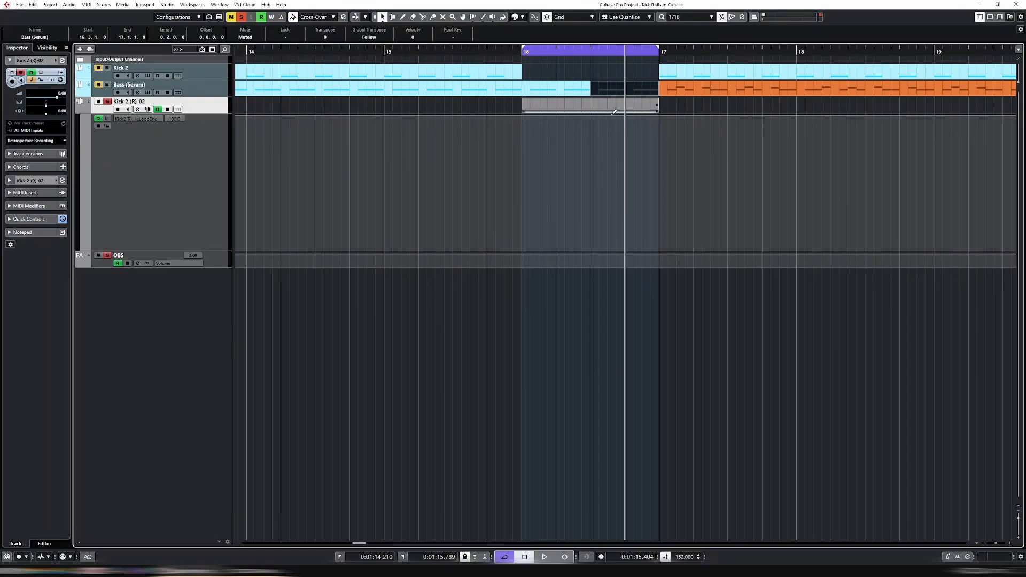
# Step the later automation points down to 50 at 16.3 and 25 at 16.4
pyautogui.moveTo(614, 113); pyautogui.dragTo(630, 195)
pyautogui.moveTo(570, 182); pyautogui.dragTo(602, 207)
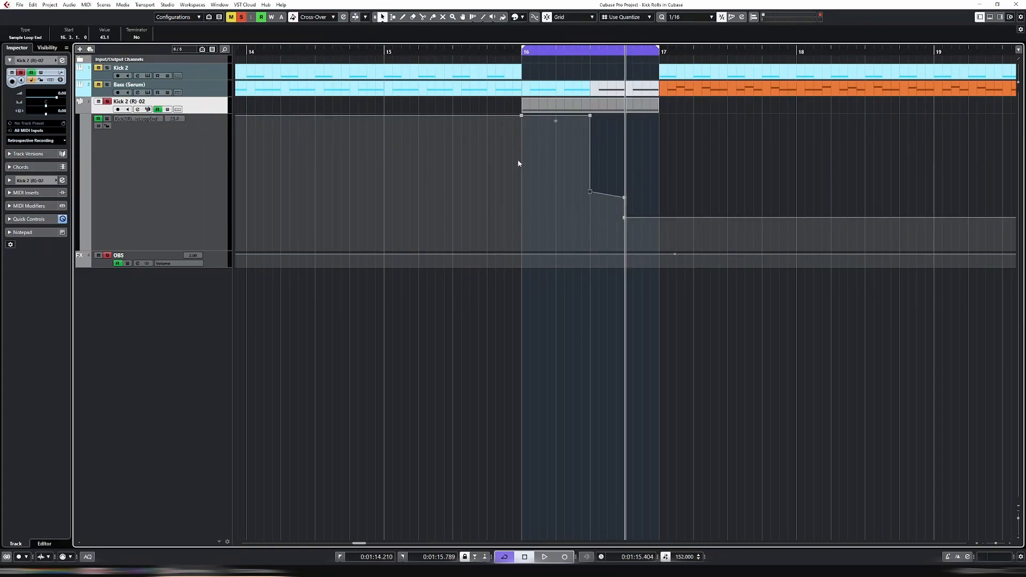
pyautogui.click(109, 38)
pyautogui.write('50')
pyautogui.press('Return')
pyautogui.moveTo(614, 184); pyautogui.dragTo(636, 205)
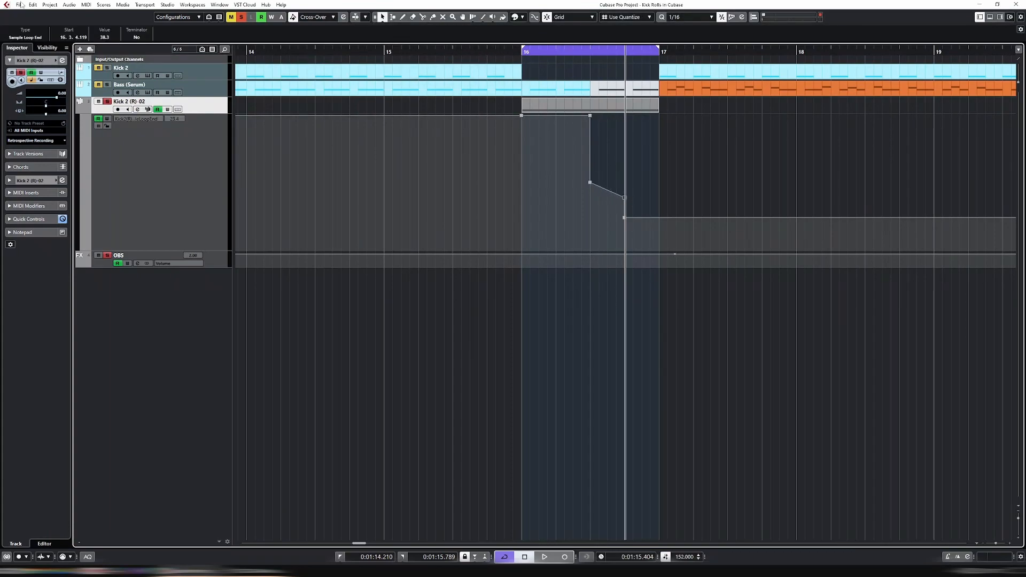
pyautogui.click(107, 38)
pyautogui.press('Return')
pyautogui.moveTo(653, 247); pyautogui.dragTo(592, 202)
pyautogui.click(100, 38)
pyautogui.press('Return')
# Play the roll to hear the stepped automation across bar 16
pyautogui.press('space')
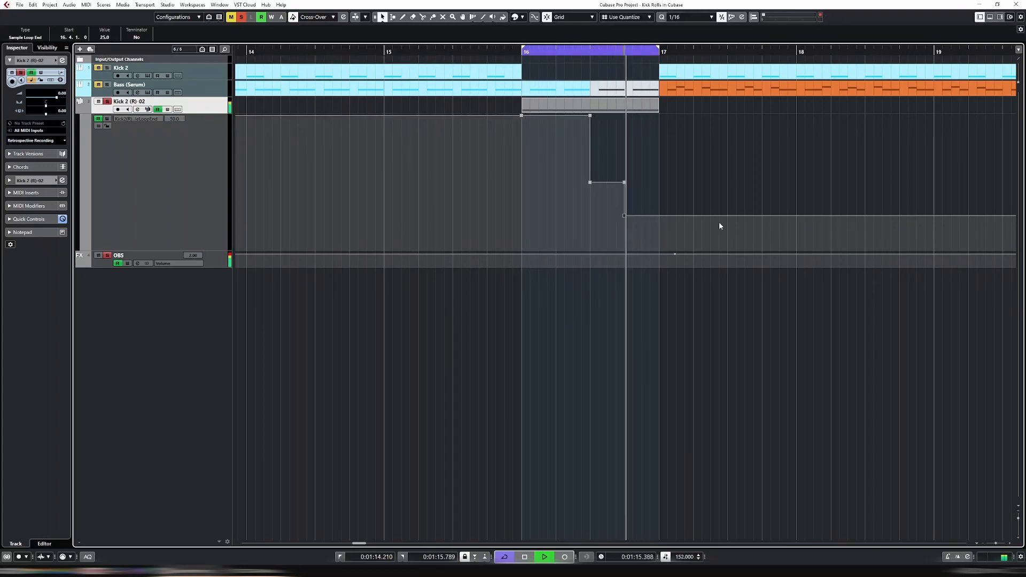
pyautogui.press('h')
pyautogui.press('h')
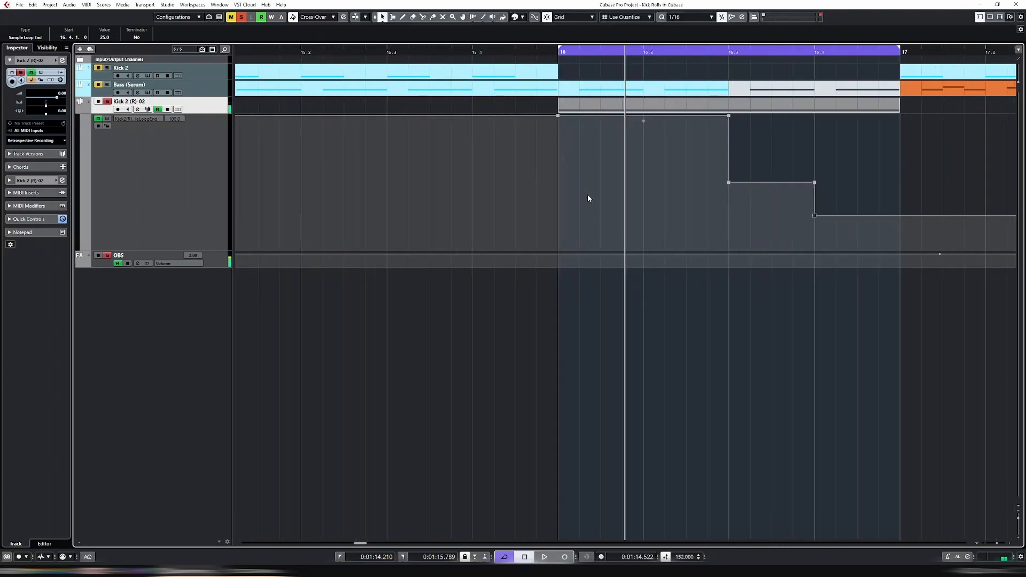
pyautogui.press('g')
pyautogui.press('g')
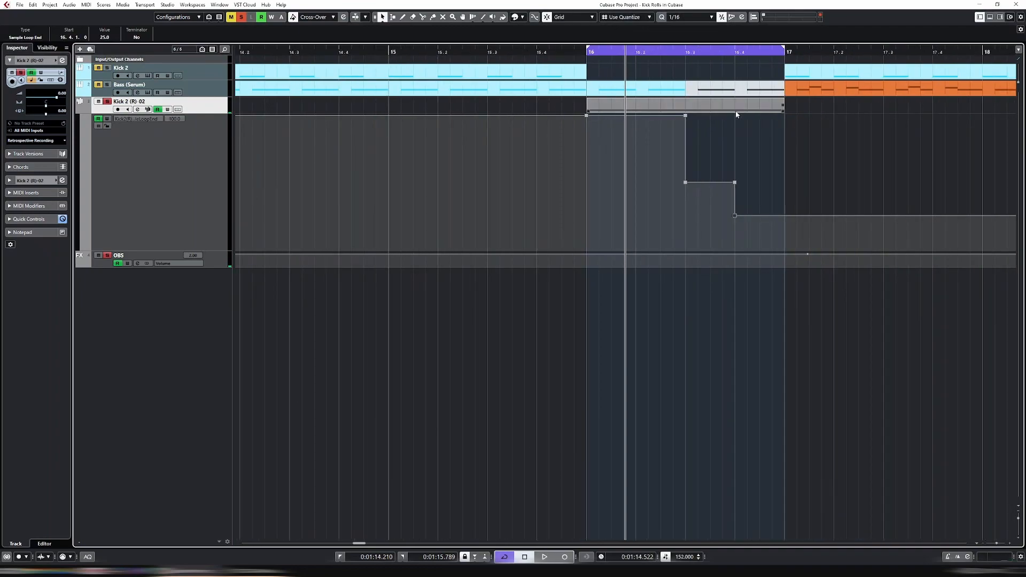
# Delete the intermediate 100 and 50 points and bend the descending ramp into a curve
pyautogui.click(686, 118)
pyautogui.press('Delete')
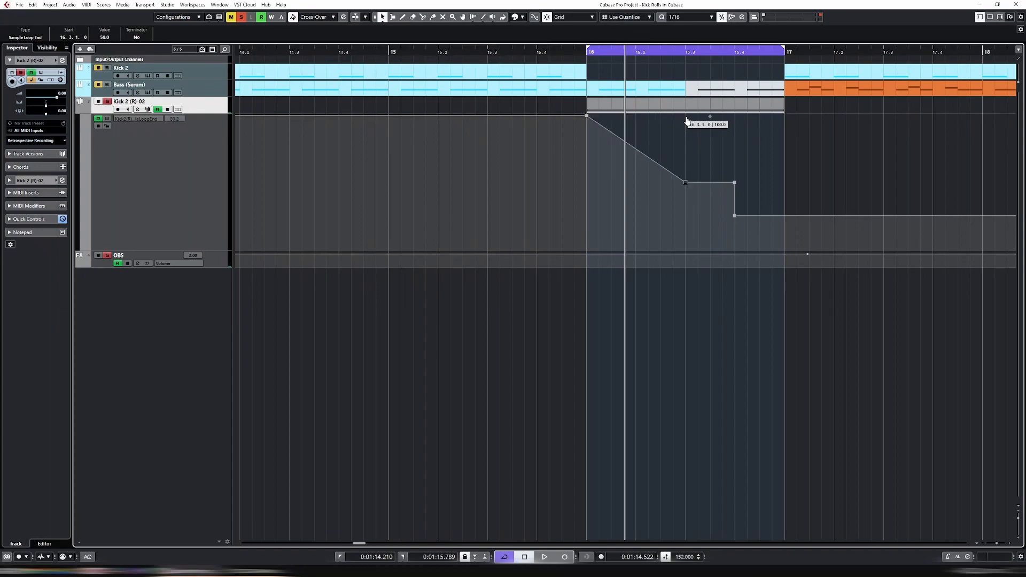
pyautogui.click(735, 183)
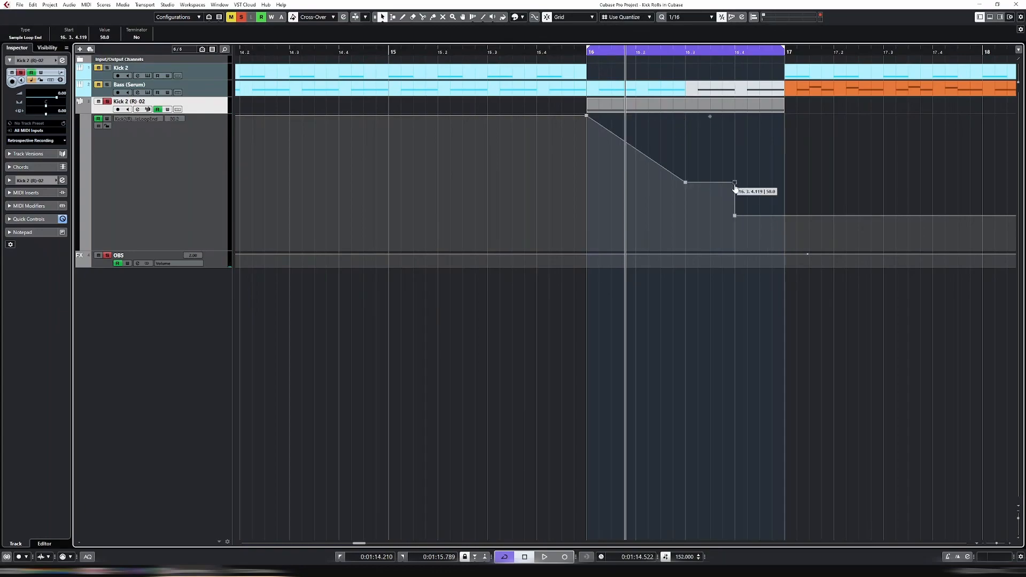
pyautogui.press('Delete')
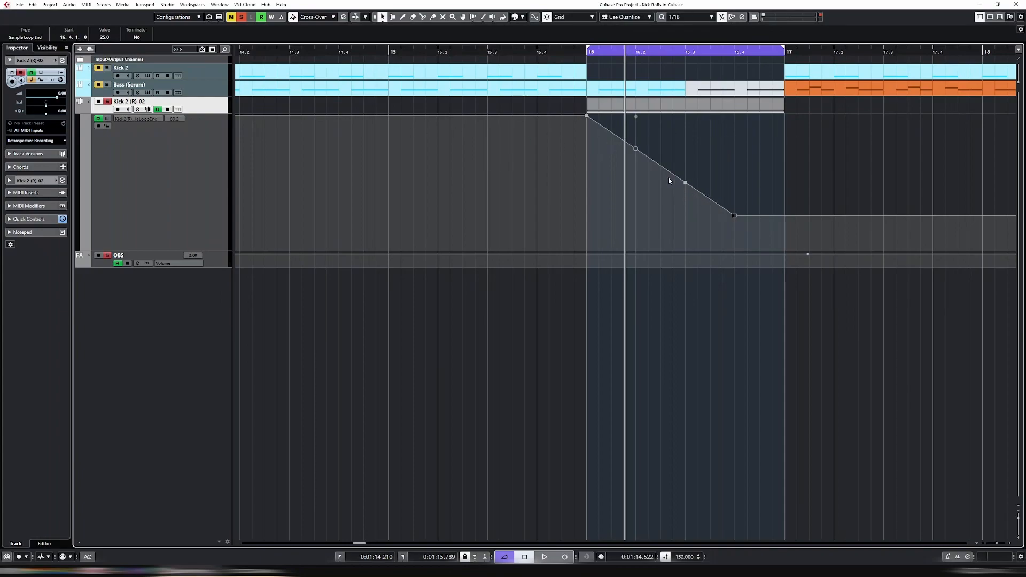
pyautogui.moveTo(637, 150); pyautogui.dragTo(688, 217)
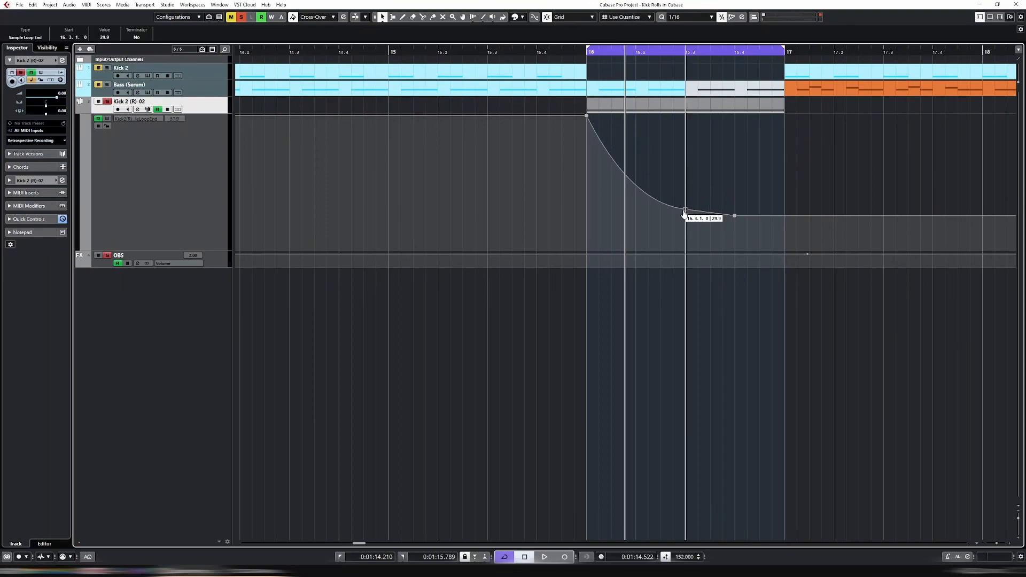
# After a playback check, remove the 16.4 point and move the curve's end point to 16.4
pyautogui.press('space')
pyautogui.press('space')
pyautogui.click(734, 215)
pyautogui.press('Delete')
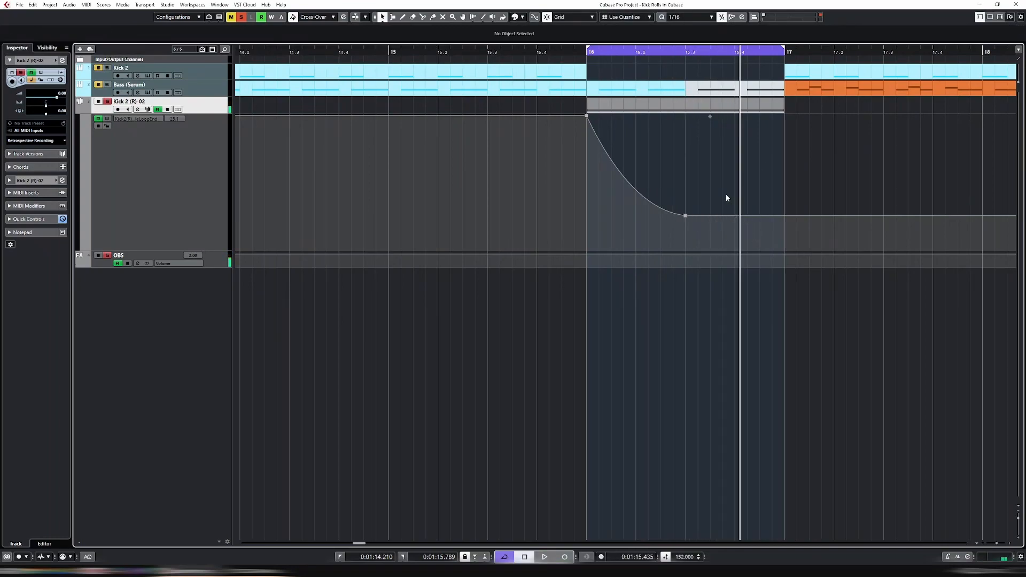
pyautogui.moveTo(665, 193); pyautogui.dragTo(716, 245)
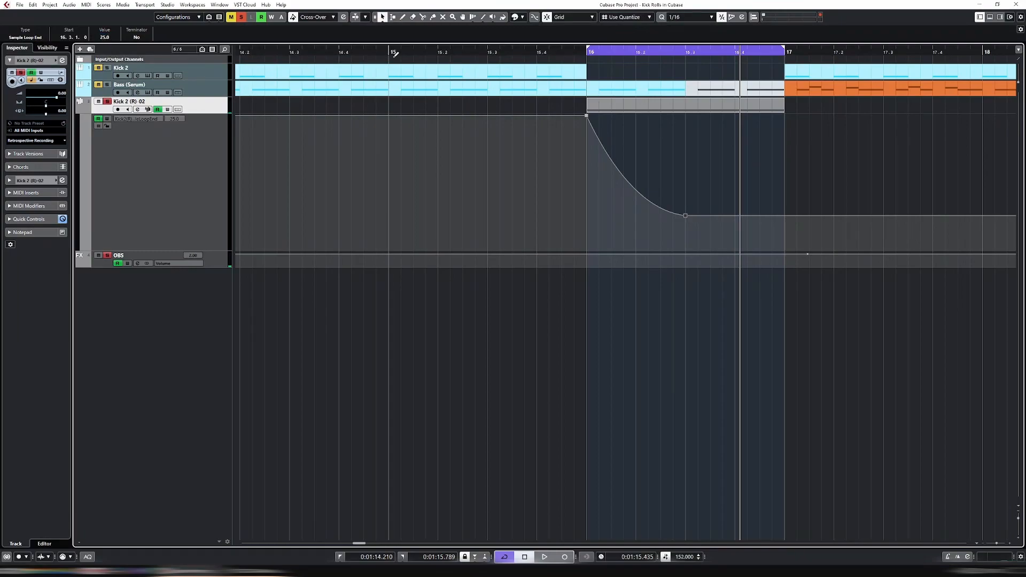
pyautogui.moveTo(686, 218); pyautogui.dragTo(767, 222)
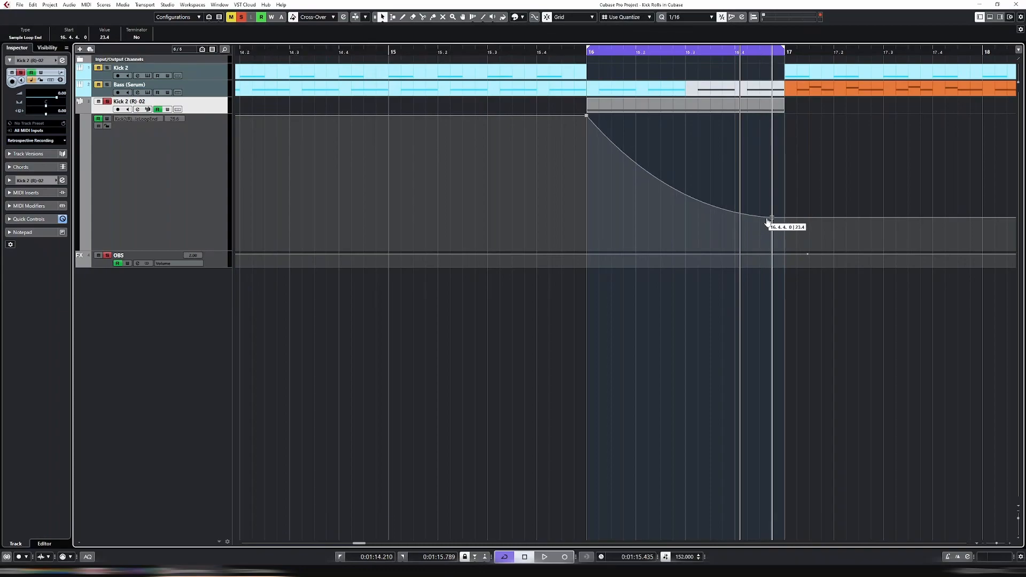
# Shorten the Kick 2 (R)-02 part and its C3 note to end at 16.4.4
pyautogui.click(779, 111)
pyautogui.moveTo(779, 111); pyautogui.dragTo(773, 111)
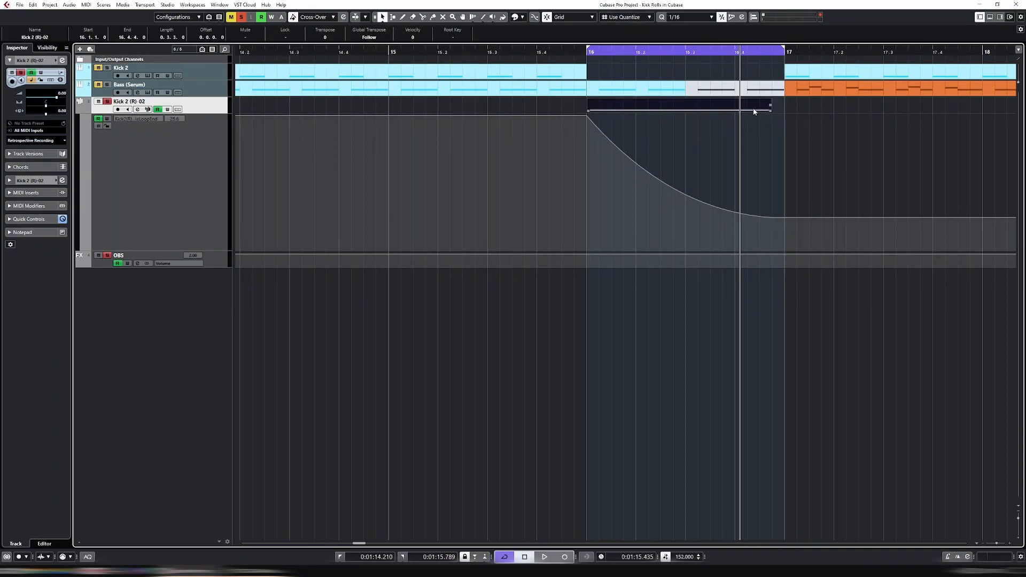
pyautogui.doubleClick(752, 108)
pyautogui.scroll(2, 795, 367)
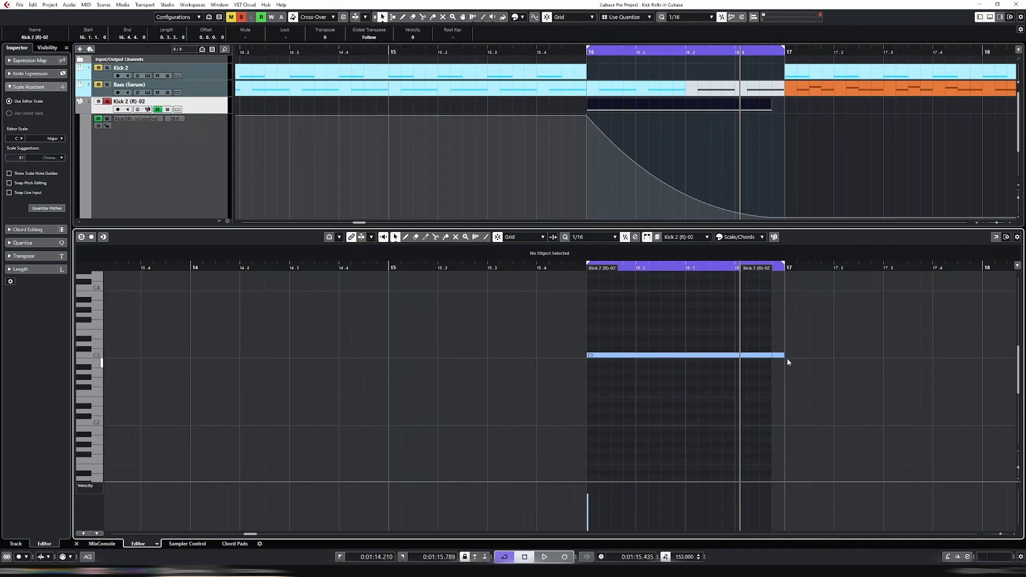
pyautogui.moveTo(781, 357); pyautogui.dragTo(769, 359)
pyautogui.press('Return')
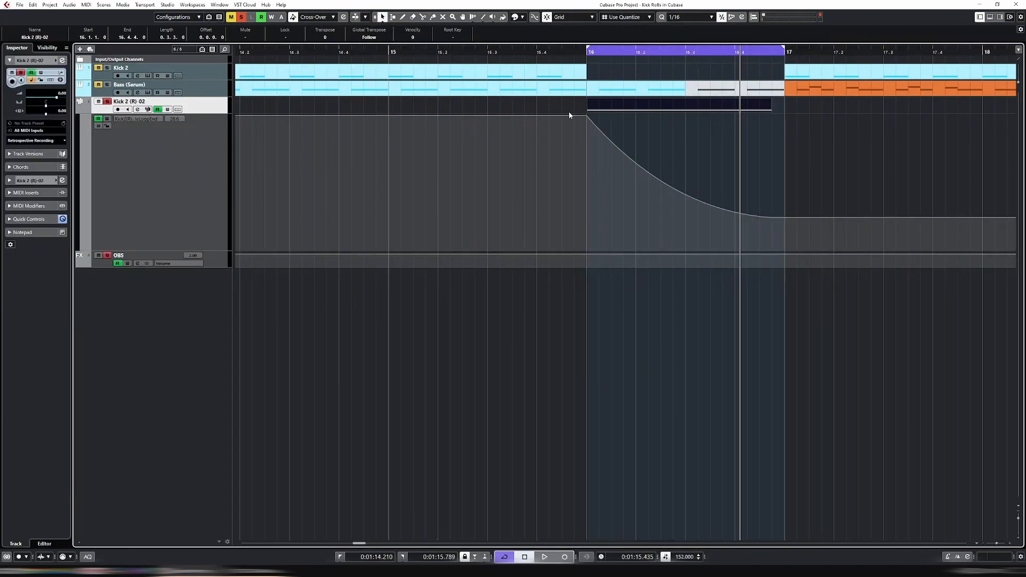
# Move the curve's start point later, select the kick roll part, and set the play position near bar 15.4
pyautogui.moveTo(586, 117); pyautogui.dragTo(683, 114)
pyautogui.click(640, 91)
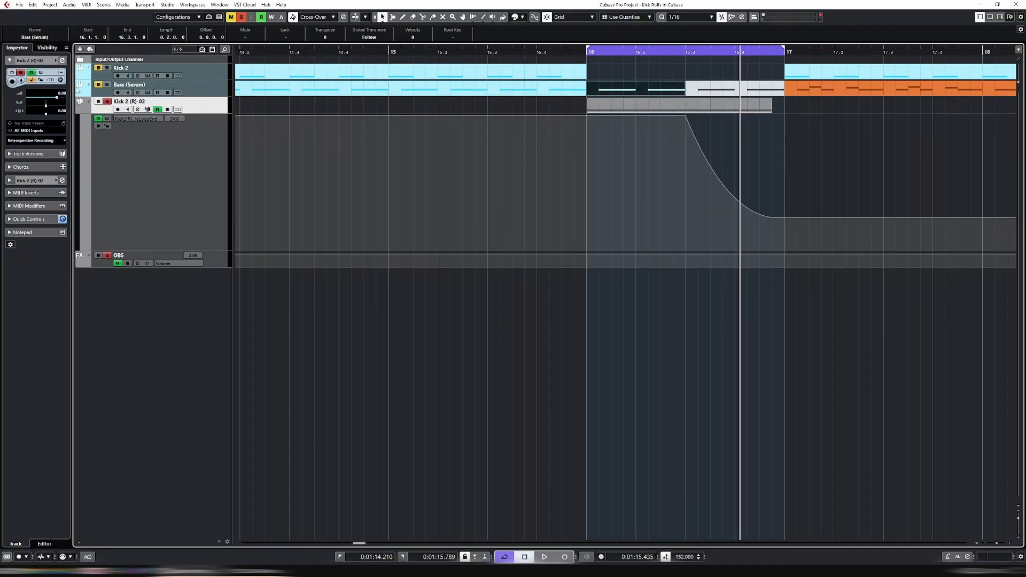
pyautogui.click(653, 109)
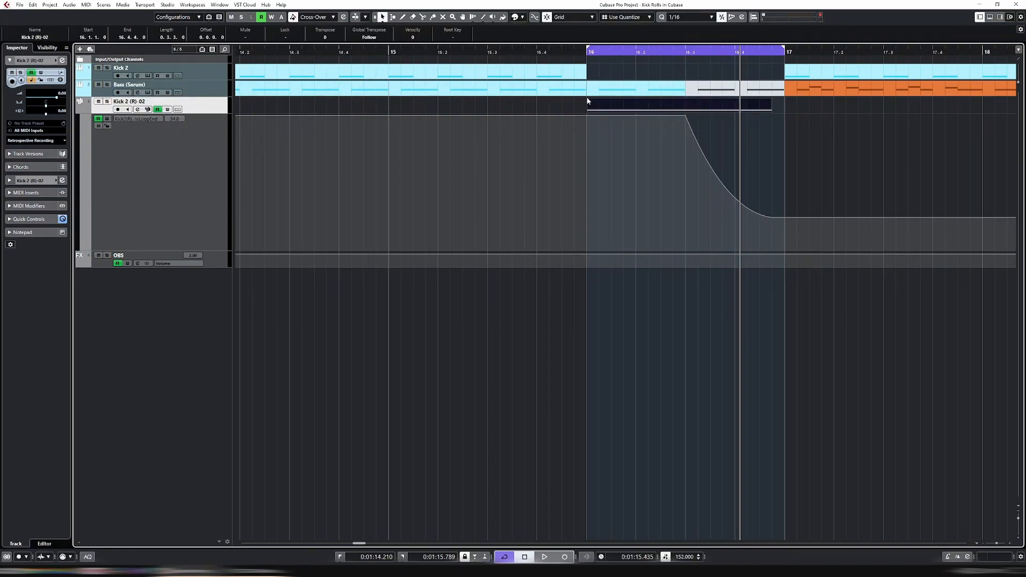
pyautogui.click(572, 53)
# Extend the loop end to bar 18 and play the loop from just before bar 16
pyautogui.press('space')
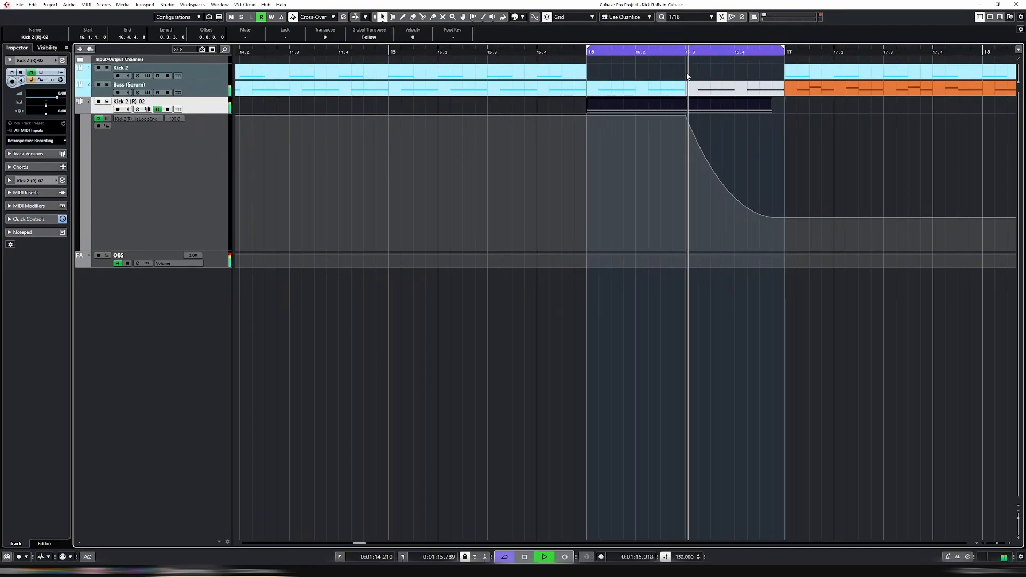
pyautogui.press('space')
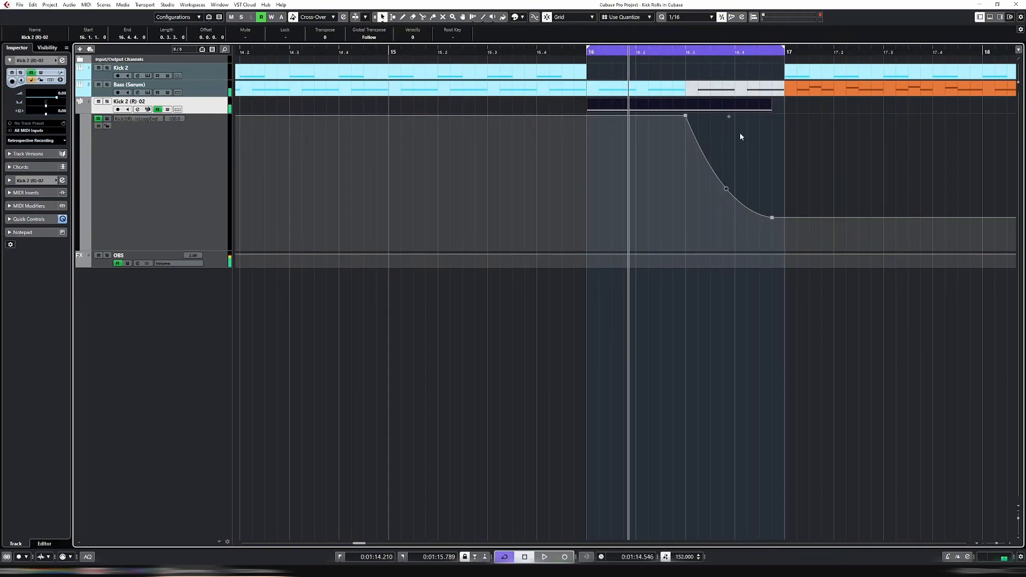
pyautogui.moveTo(784, 48); pyautogui.dragTo(951, 58)
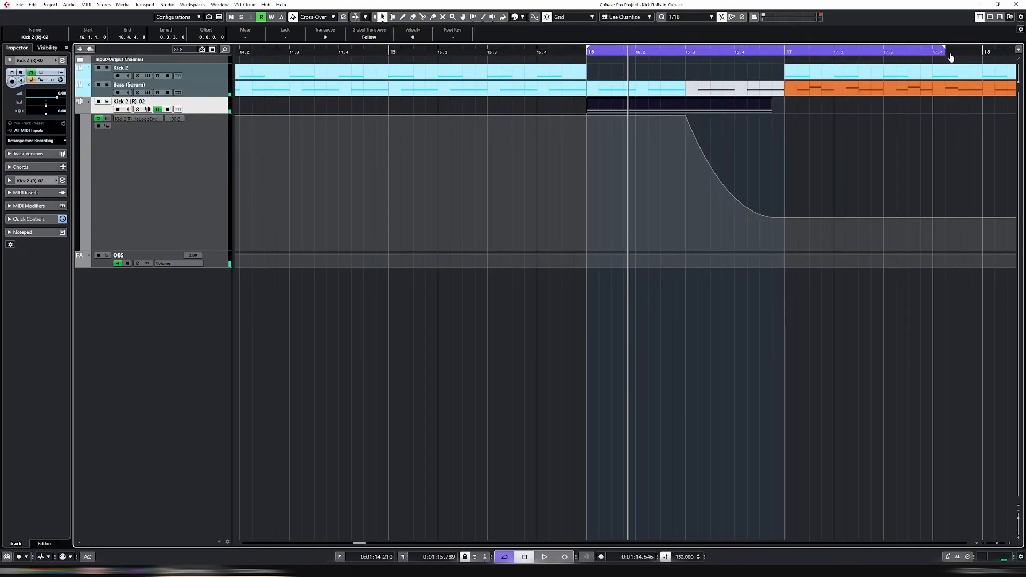
pyautogui.press('g')
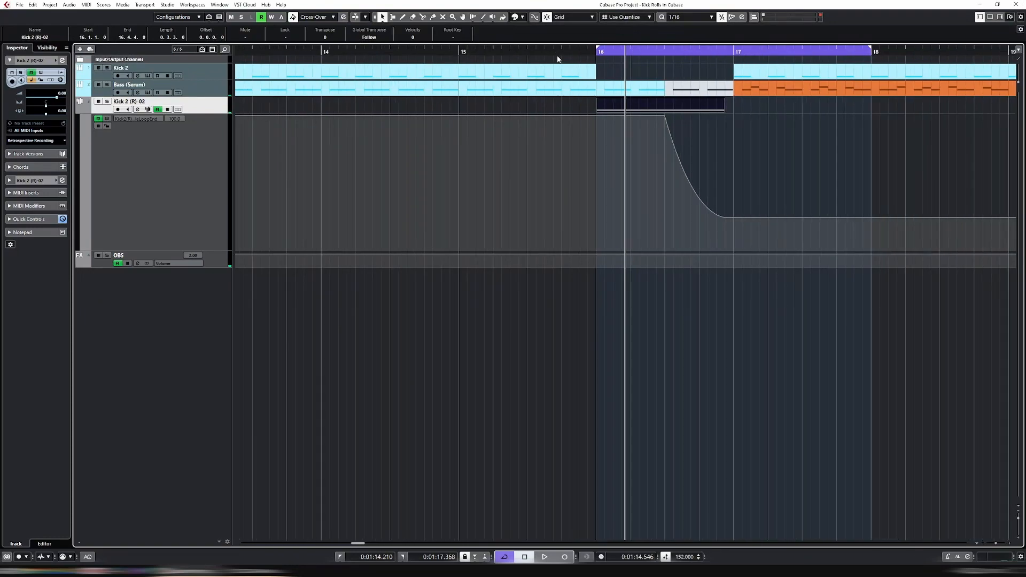
pyautogui.click(590, 52)
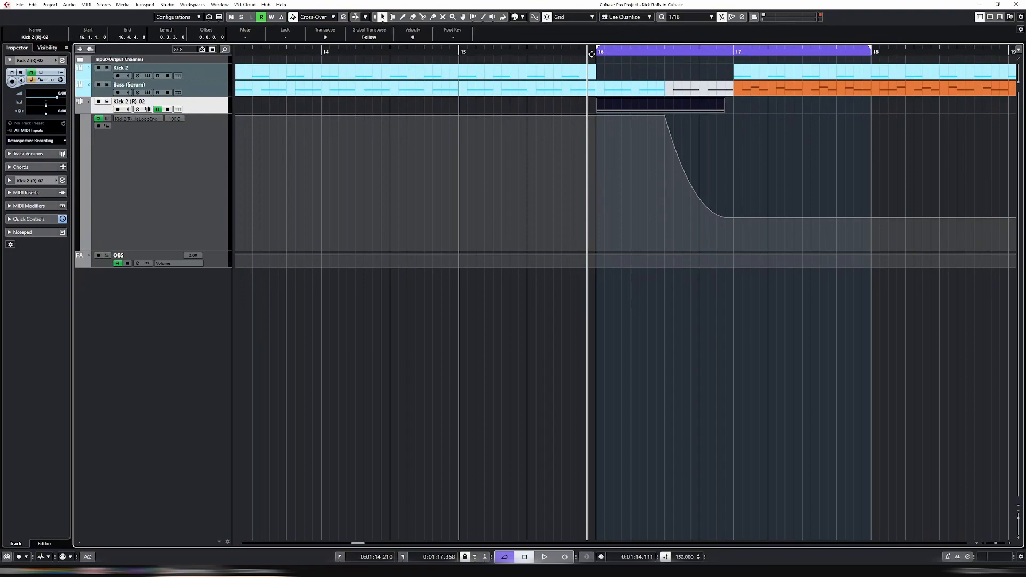
pyautogui.press('space')
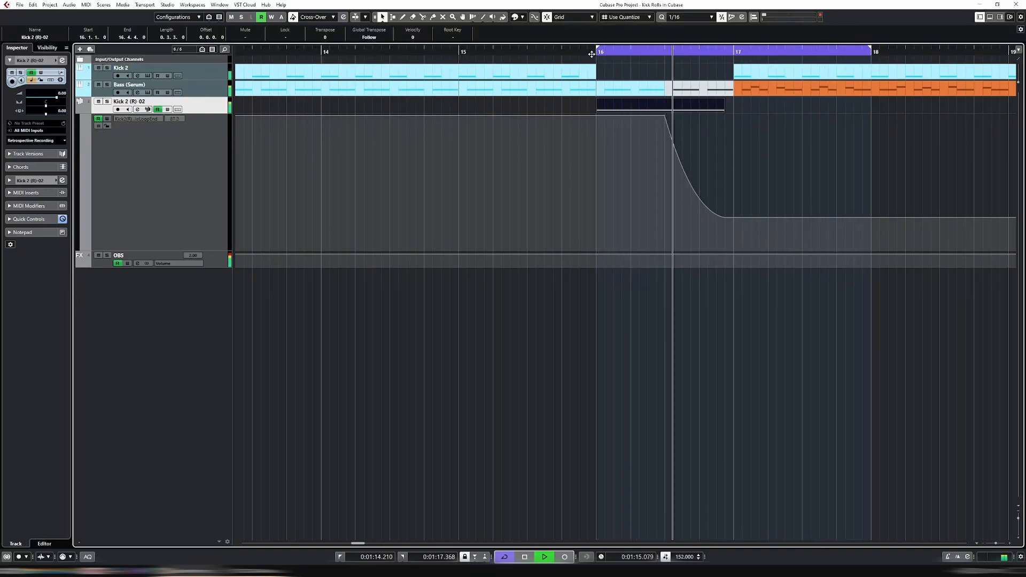
# Move the ramp's start point earlier and mute the bass part at bar 16
pyautogui.moveTo(666, 119); pyautogui.dragTo(631, 119)
pyautogui.click(640, 92)
pyautogui.hotkey('shift', 'm')
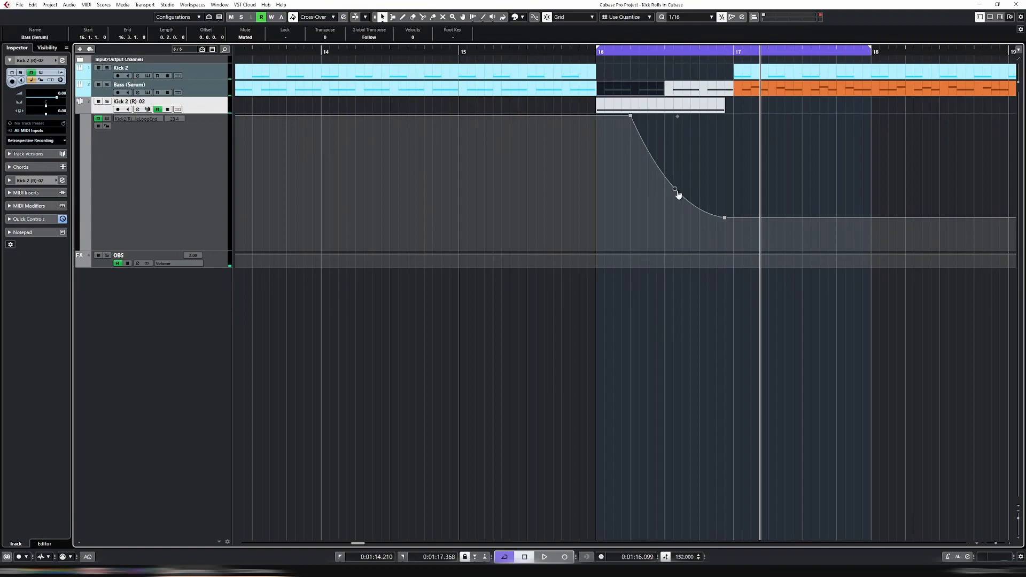
# Add a low curve point at 16.3 and set the bar 17 end point to 50
pyautogui.moveTo(723, 222); pyautogui.dragTo(665, 225)
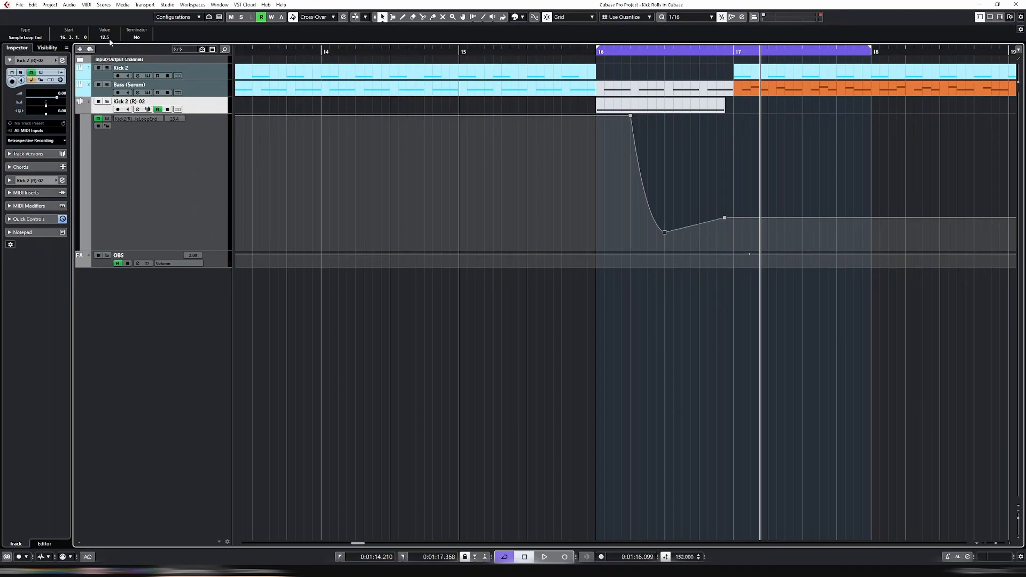
pyautogui.moveTo(724, 219); pyautogui.dragTo(738, 188)
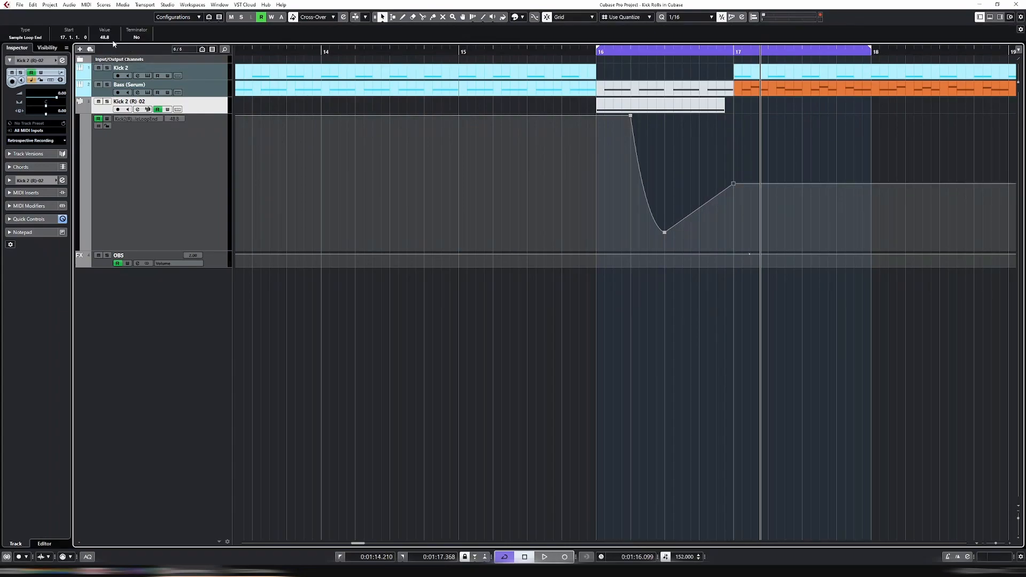
pyautogui.write('50')
pyautogui.press('Return')
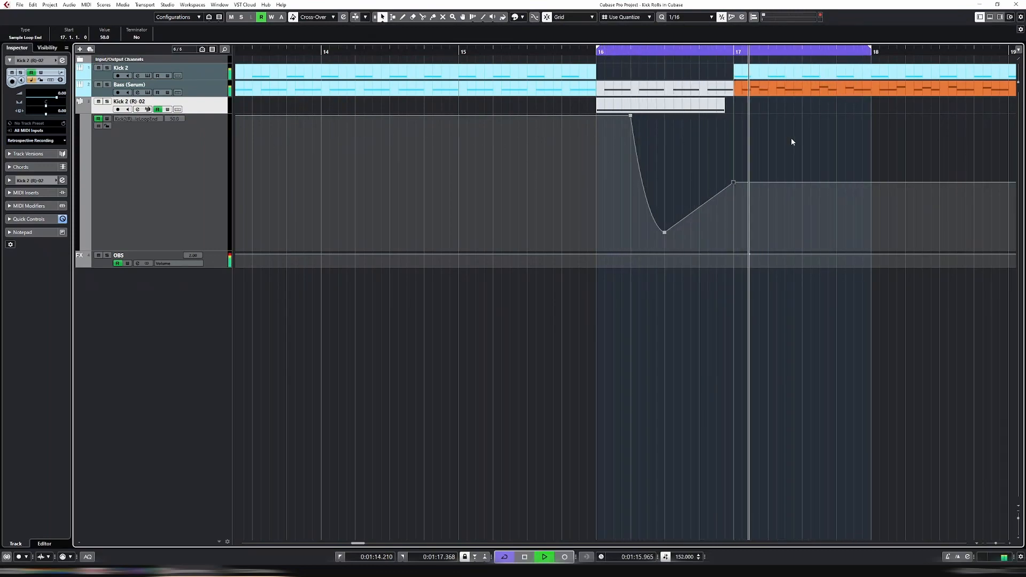
# Unmute the kick roll part and clear the selection
pyautogui.click(668, 106)
pyautogui.hotkey('shift', 'u')
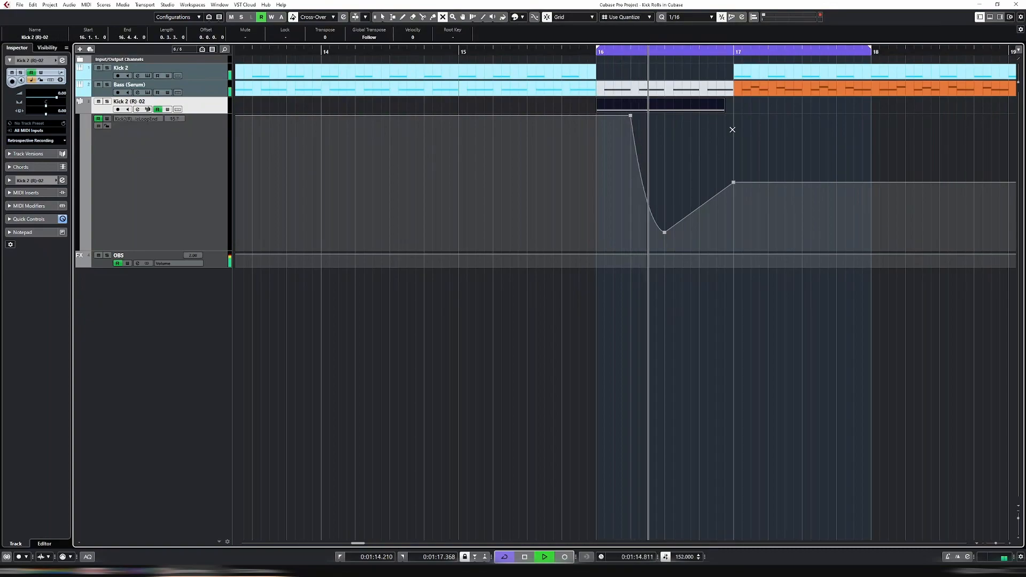
pyautogui.click(521, 107)
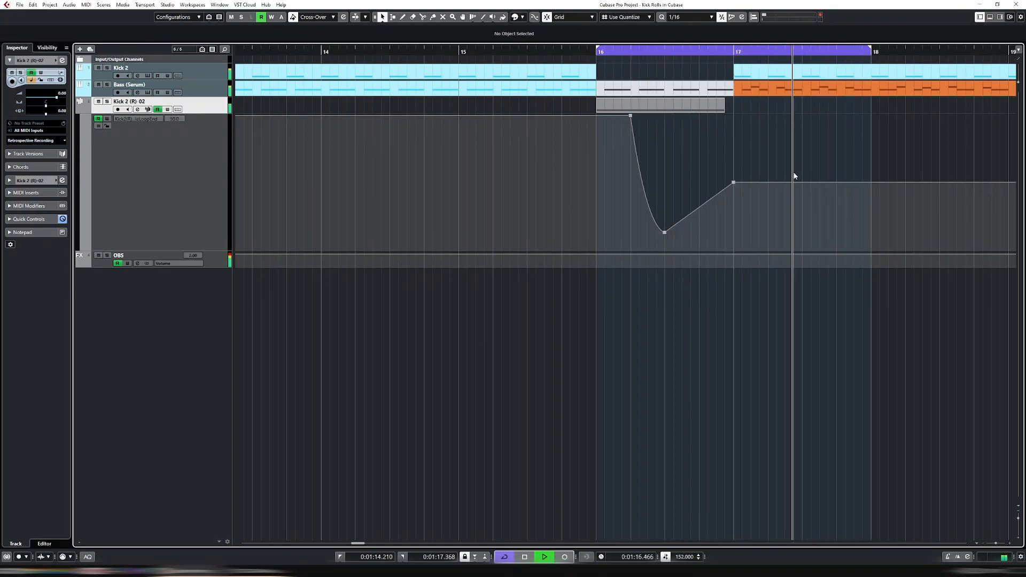
# Raise the 16.3 point, move the end point up and earlier, then replay the roll
pyautogui.moveTo(666, 234)
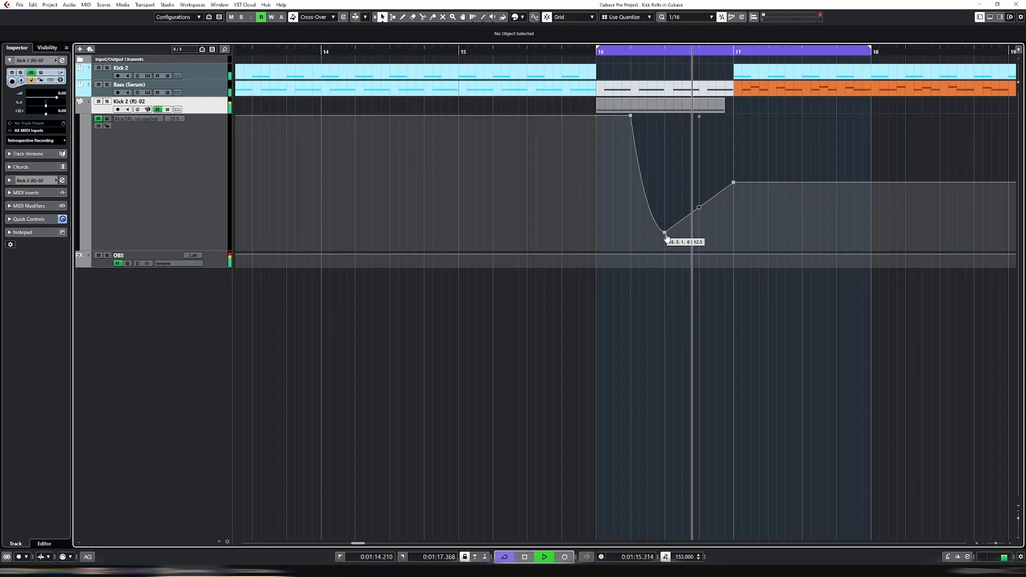
pyautogui.press('space')
pyautogui.moveTo(666, 235); pyautogui.dragTo(666, 189)
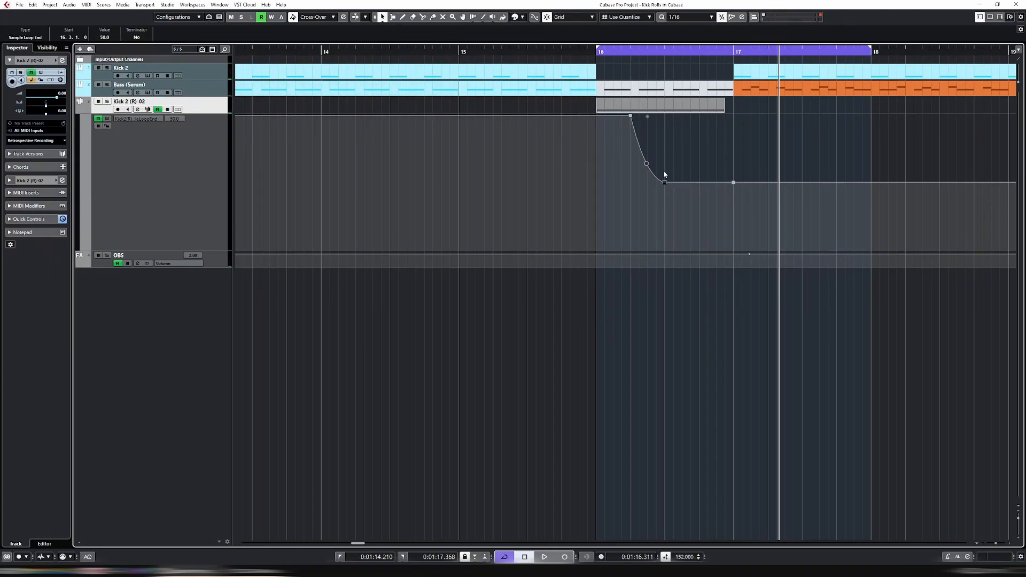
pyautogui.moveTo(735, 185); pyautogui.dragTo(716, 116)
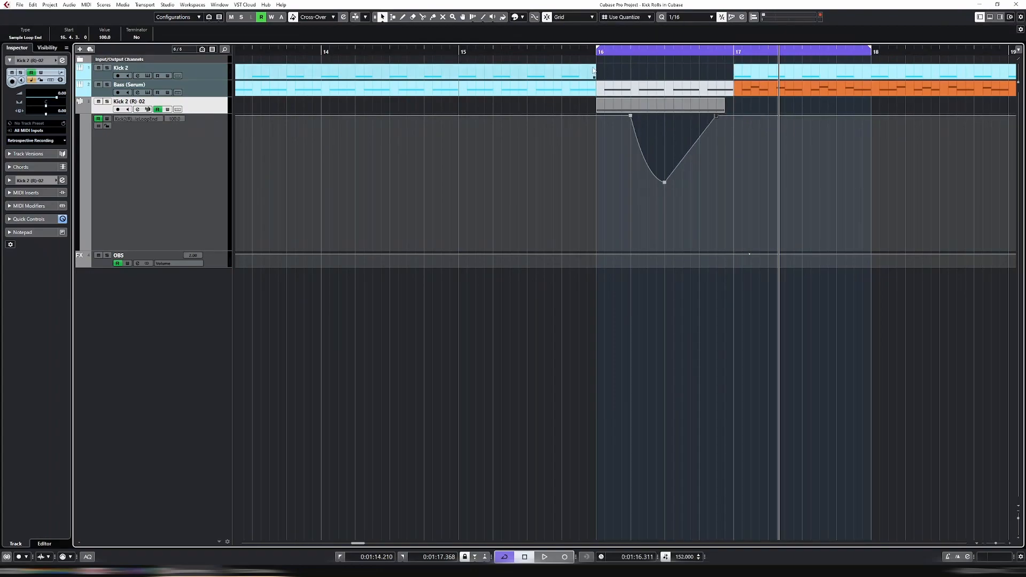
pyautogui.click(588, 50)
pyautogui.moveTo(587, 50); pyautogui.dragTo(586, 51)
pyautogui.press('space')
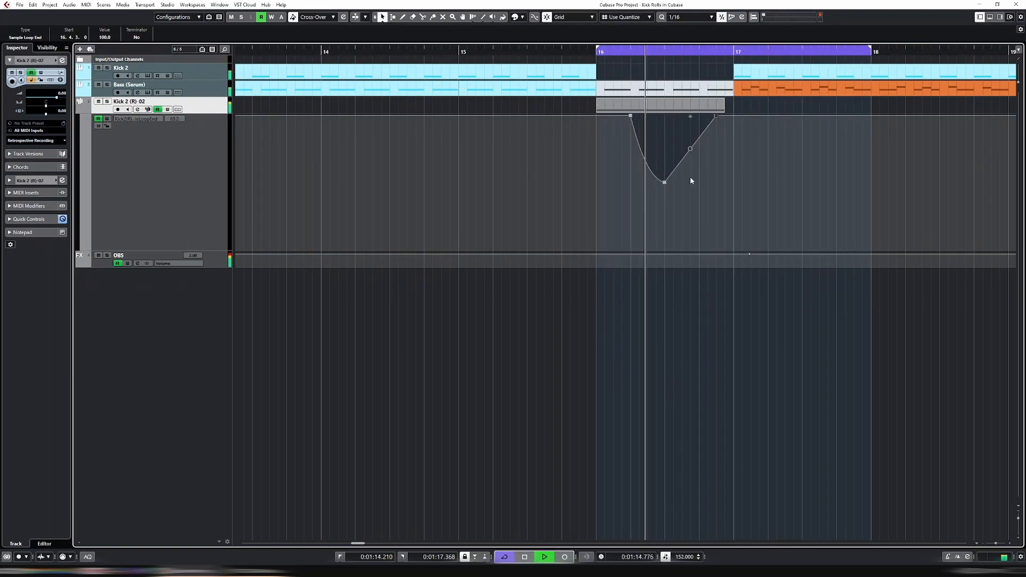
# Set the curve's bottom point to 50 and lower the end point to about 21
pyautogui.click(675, 111)
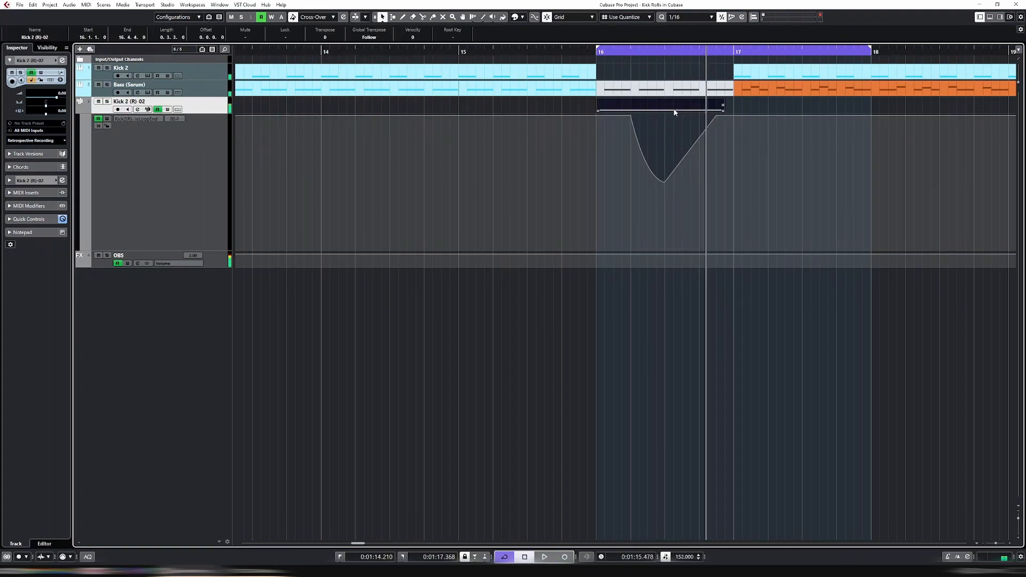
pyautogui.click(665, 183)
pyautogui.moveTo(664, 184); pyautogui.dragTo(665, 216)
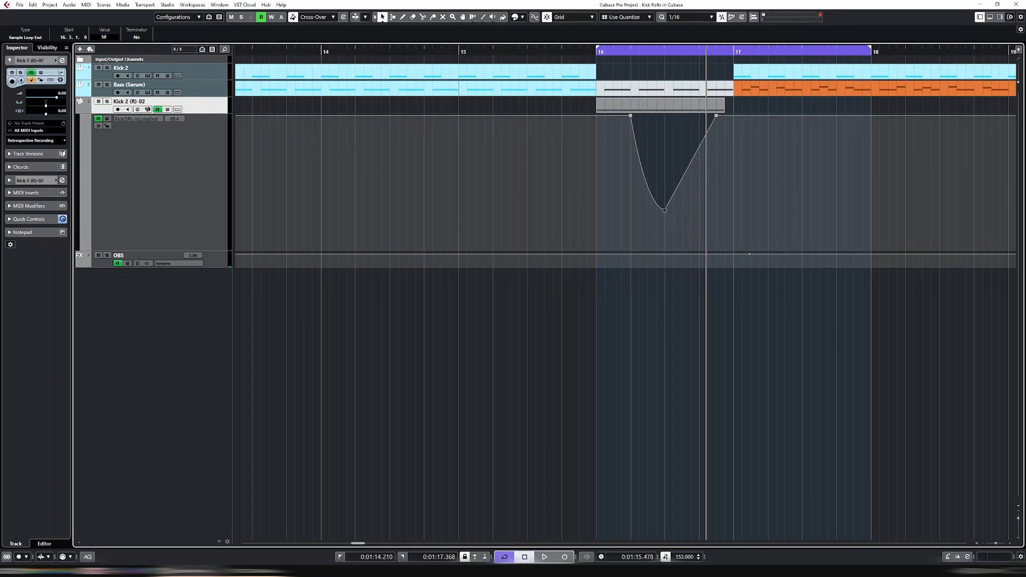
pyautogui.write('50')
pyautogui.press('Return')
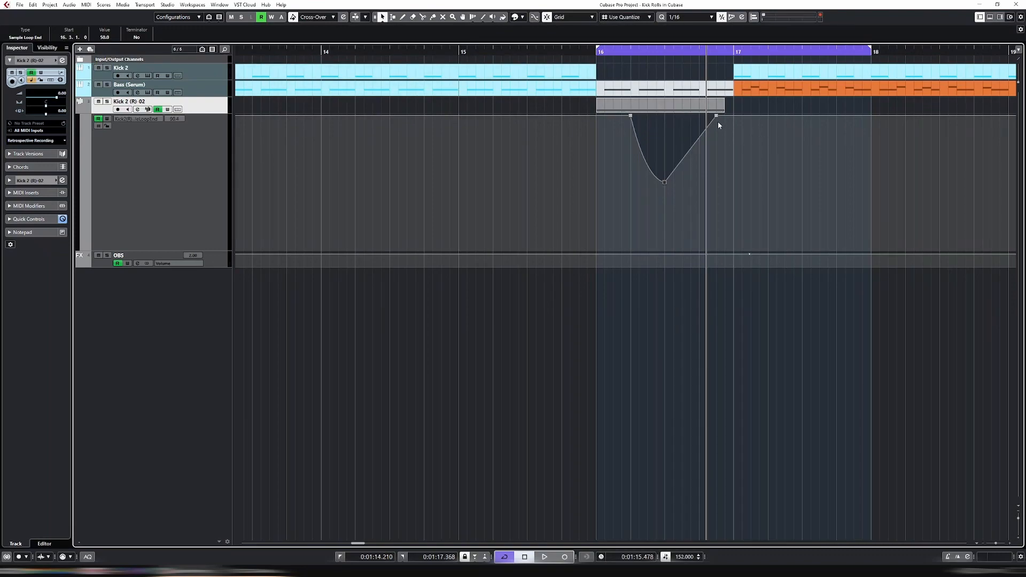
pyautogui.moveTo(718, 119); pyautogui.dragTo(716, 225)
# Set the ramp's end point to 20 and play back the revised ramp
pyautogui.click(716, 220)
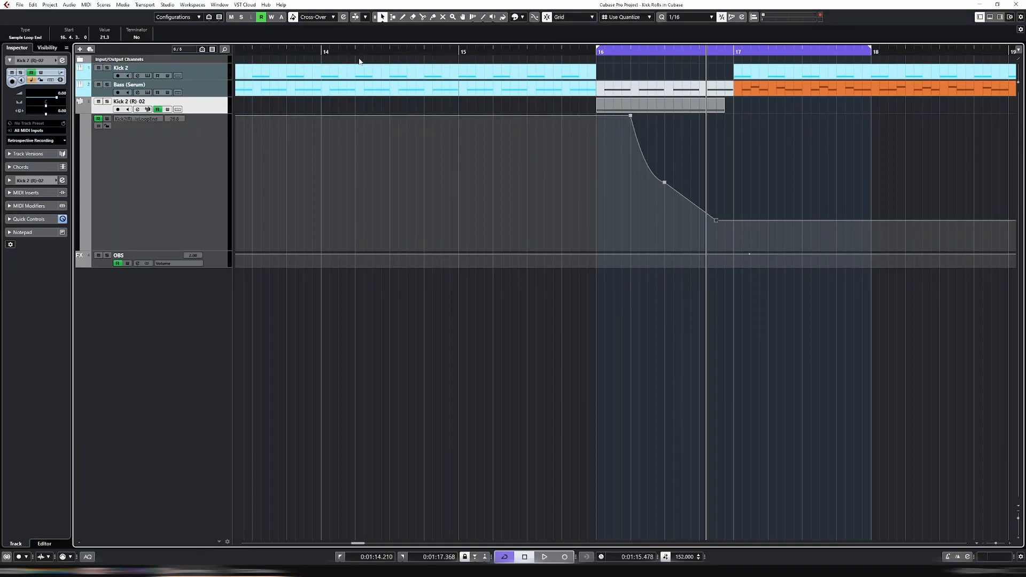
pyautogui.click(101, 38)
pyautogui.write('20')
pyautogui.press('Return')
pyautogui.press('space')
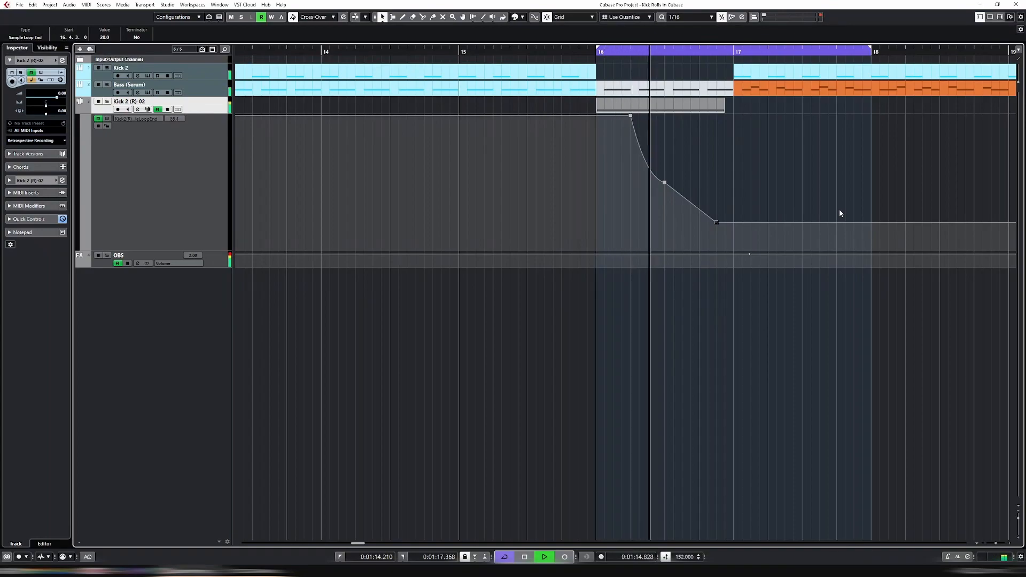
pyautogui.press('space')
# Move the loop start to bar 15 and play from about bar 14.6
pyautogui.moveTo(599, 52); pyautogui.dragTo(256, 52)
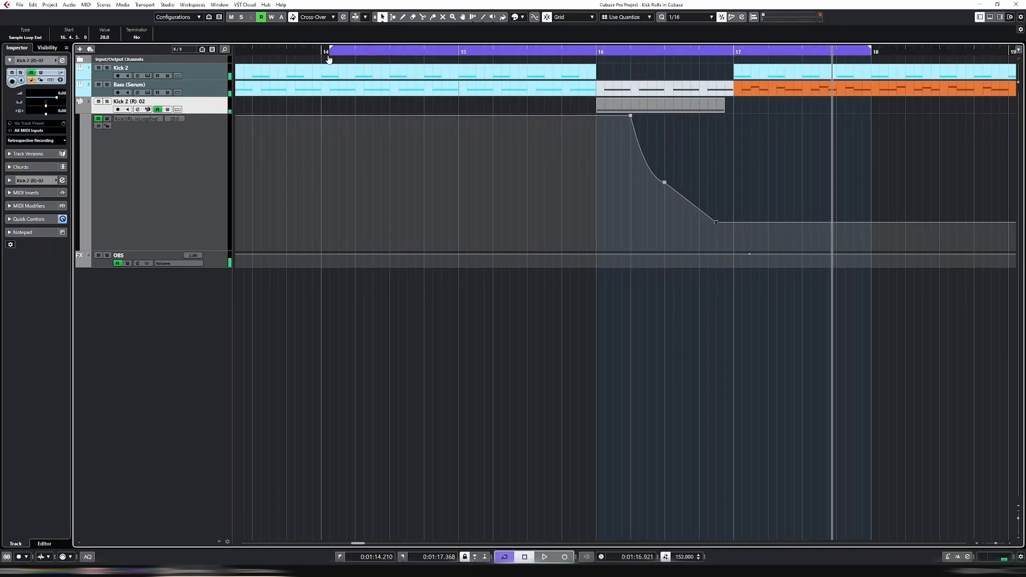
pyautogui.moveTo(328, 59); pyautogui.dragTo(465, 63)
pyautogui.click(407, 58)
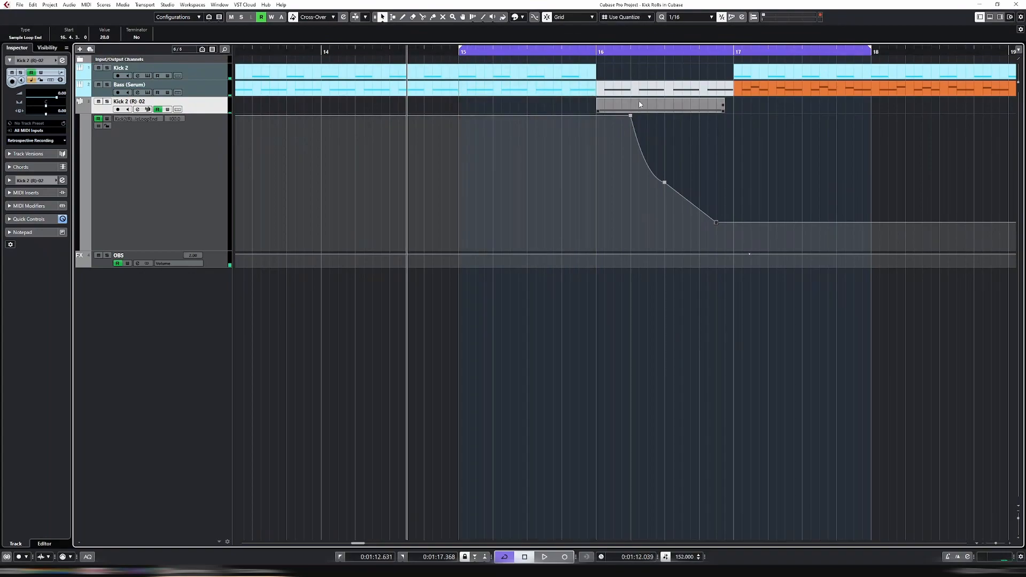
pyautogui.press('space')
pyautogui.press('g')
pyautogui.press('g')
pyautogui.press('g')
pyautogui.press('g')
pyautogui.press('g')
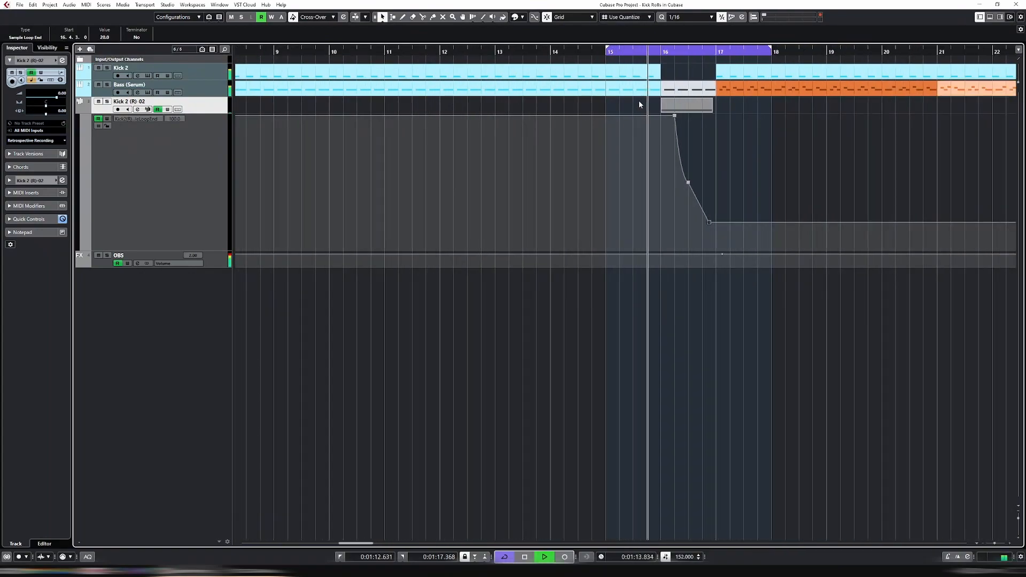
# Unmute the one-beat bass part at bar 16 and hide the kick track's automation lane
pyautogui.click(669, 92)
pyautogui.hotkey('shift', 'u')
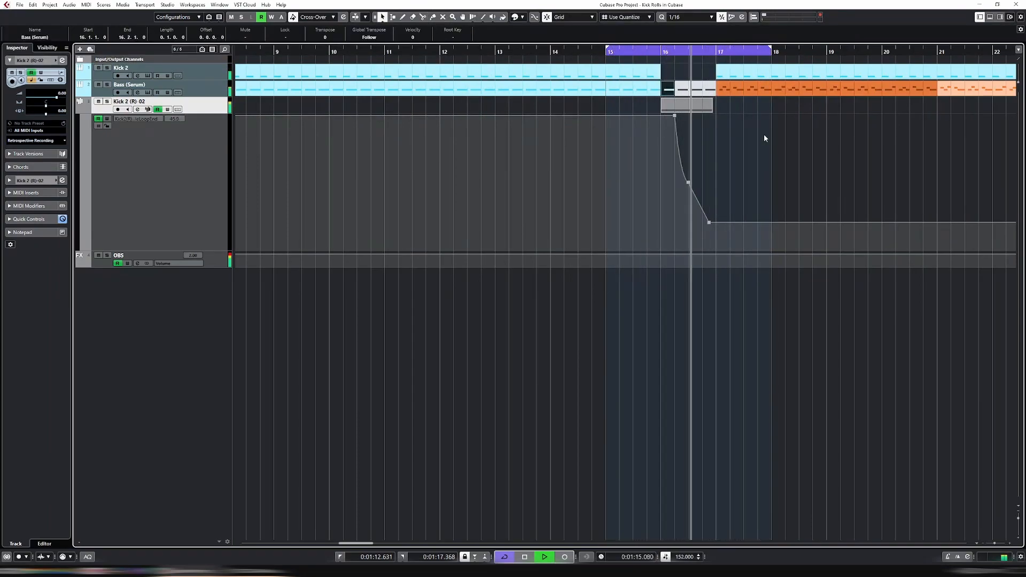
pyautogui.press('g')
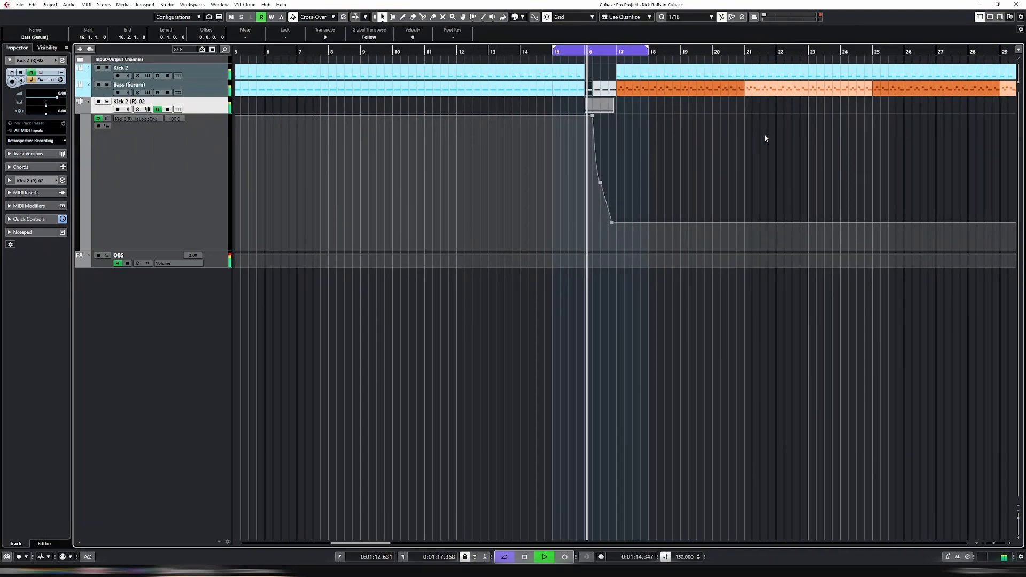
pyautogui.press('space')
pyautogui.click(79, 110)
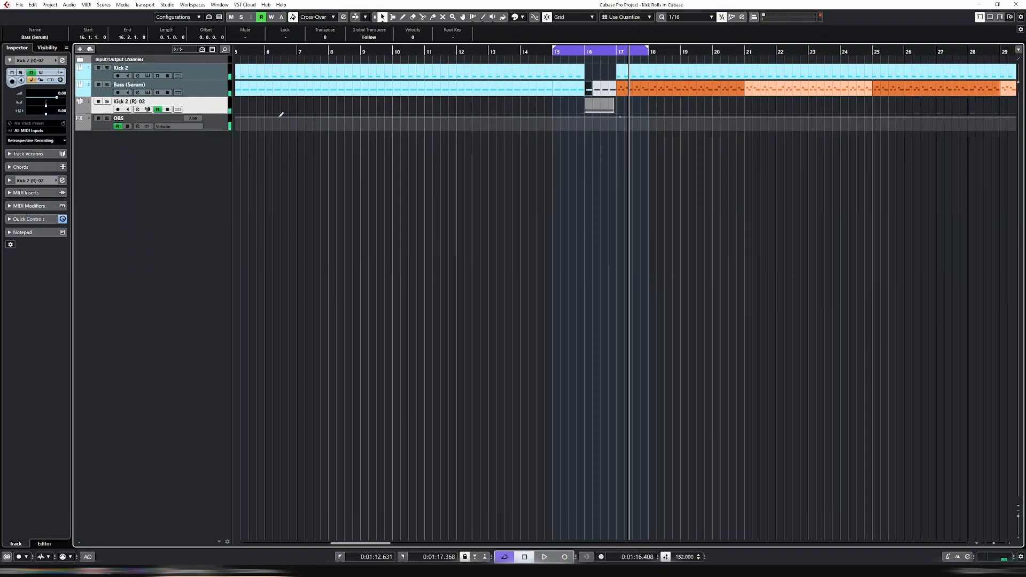